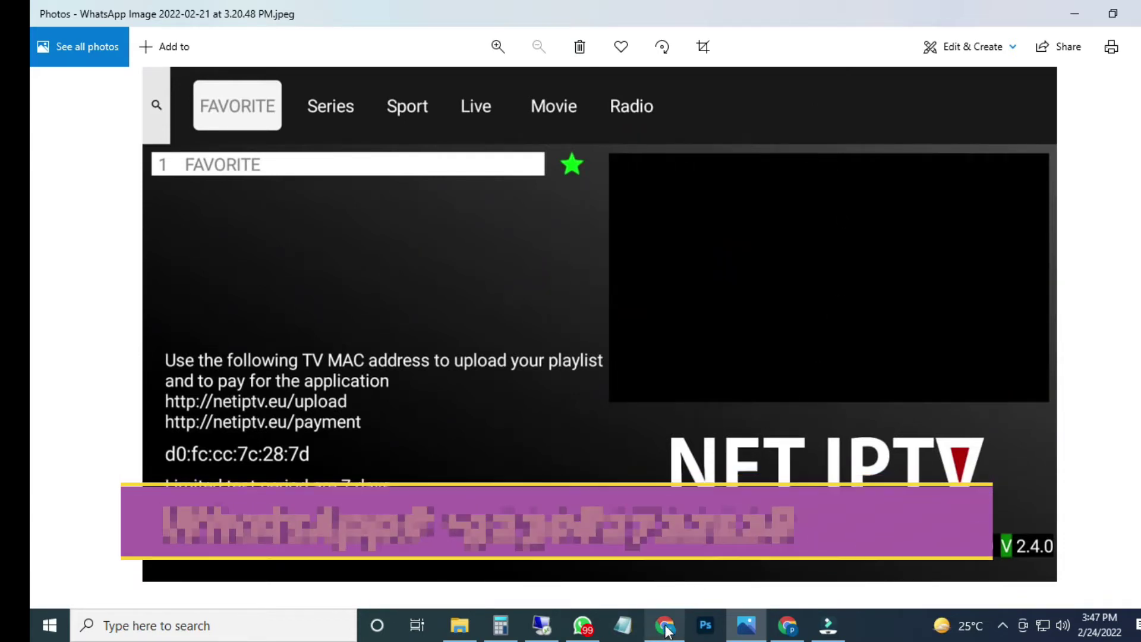
- Open the Crystal sign-in page from the IPTV bookmarks in a new tab and autofill the saved login
mouse_move(665, 629)
left_click(665, 580)
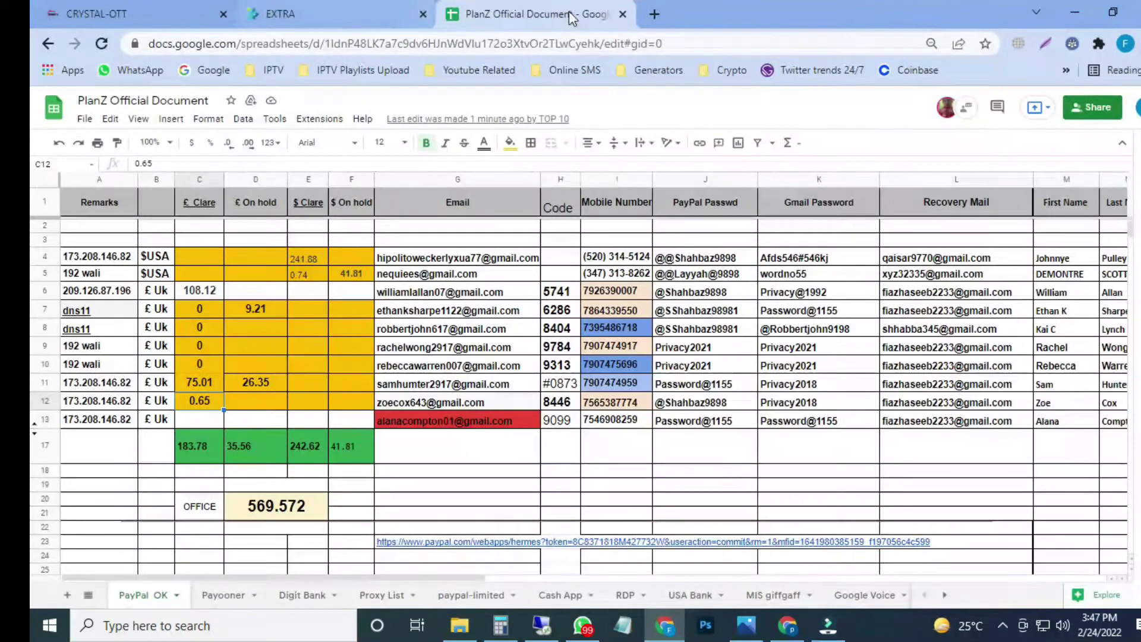
left_click(656, 14)
left_click(280, 73)
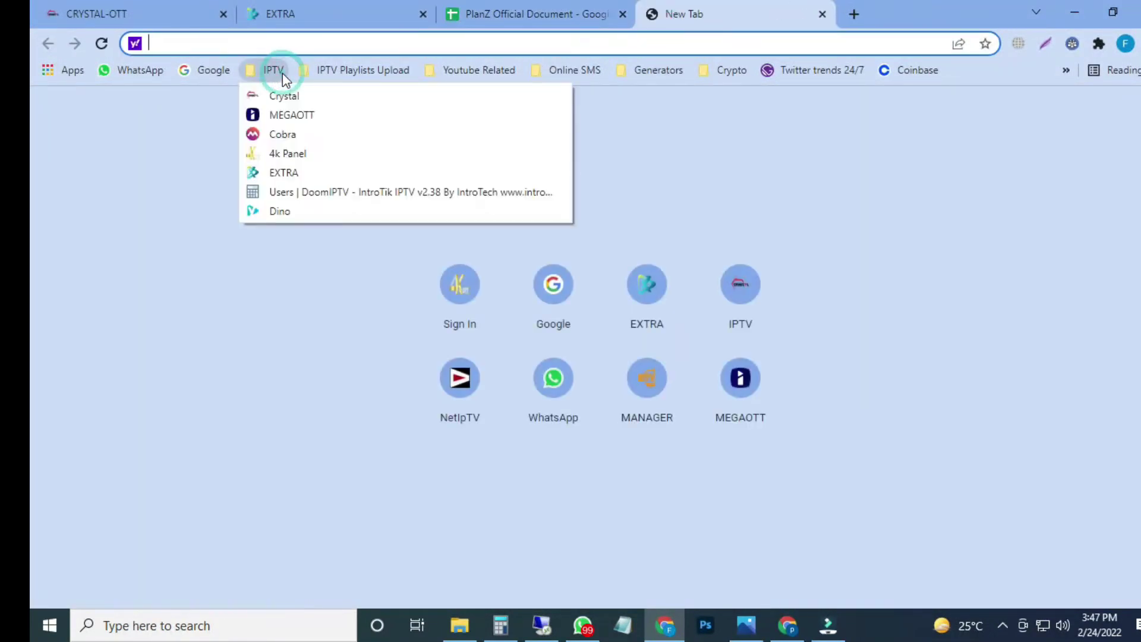
left_click(286, 98)
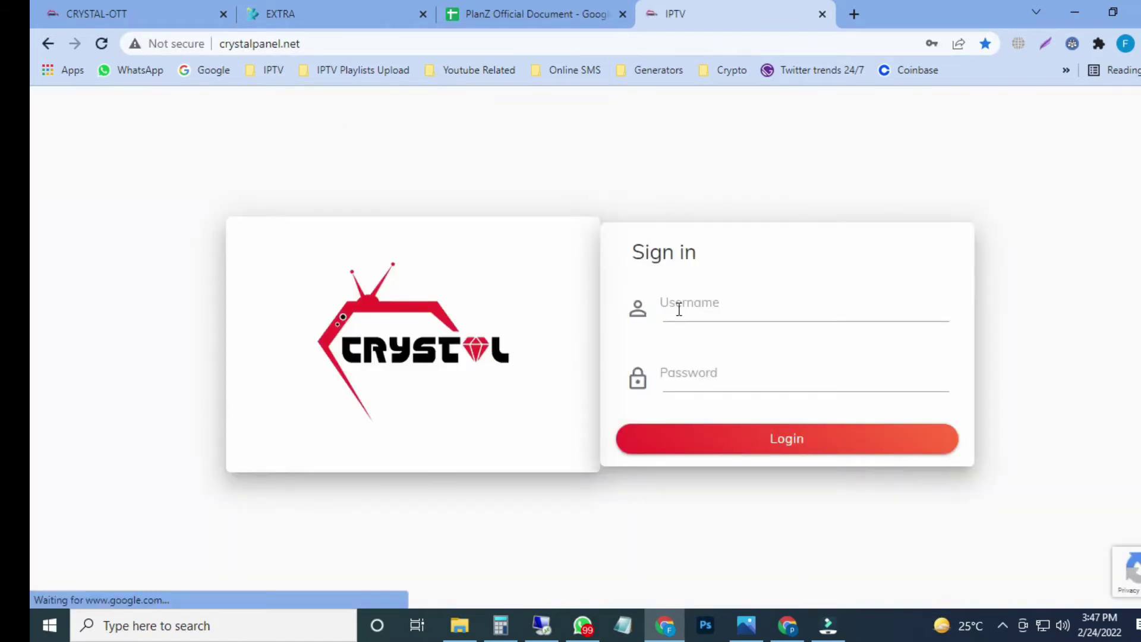
left_click(677, 308)
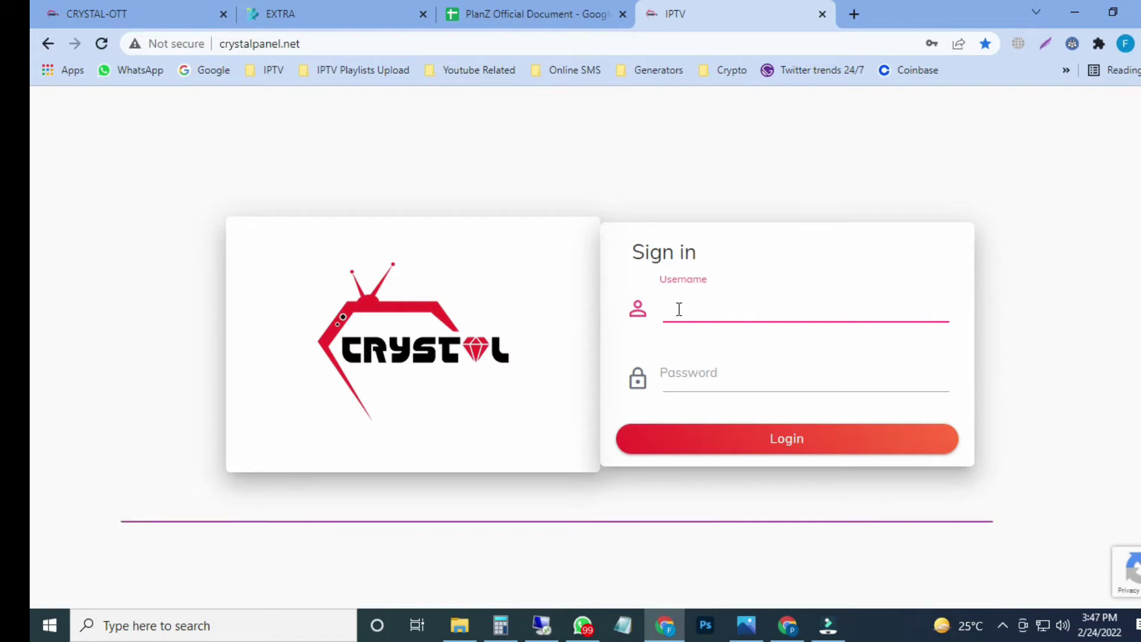
type("bol")
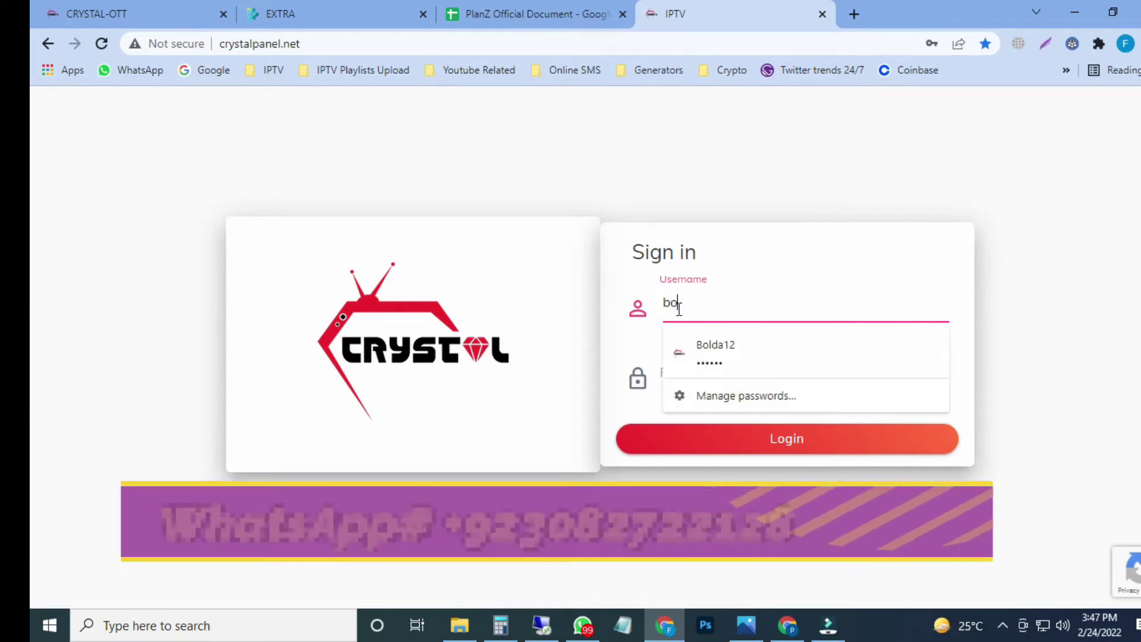
left_click(748, 366)
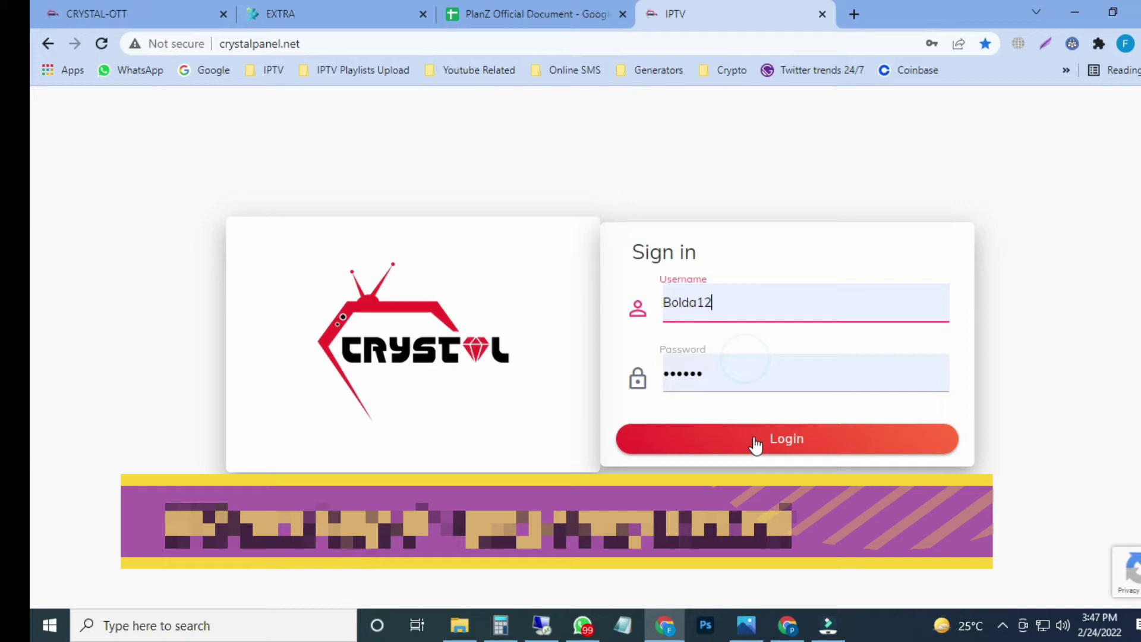
- Log in to Crystal Panel and scroll the sidebar down to Manage Lines
left_click(755, 443)
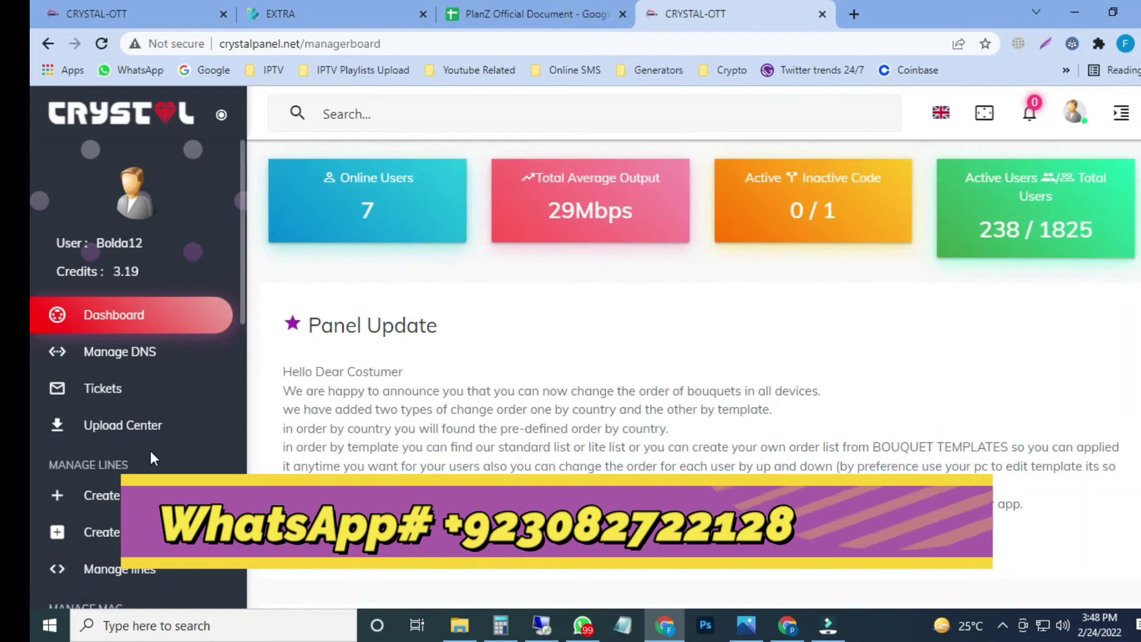
scroll(151, 450, "down", 3)
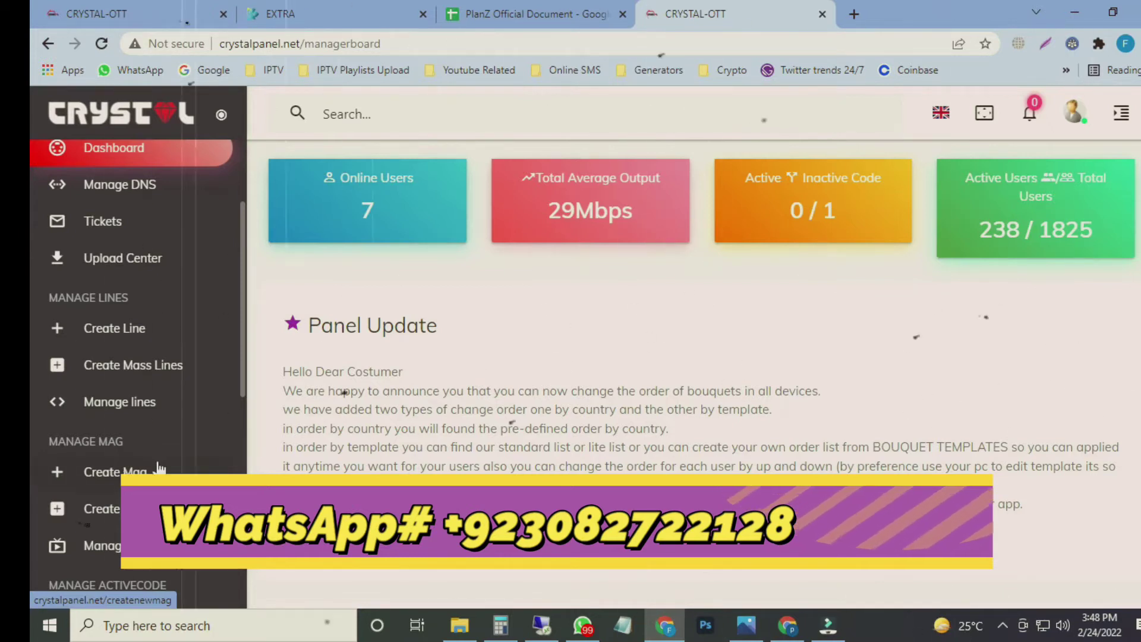
- Open the Create Line form and expand the Choose Package list, scrolled to 24 HOURS
left_click(139, 333)
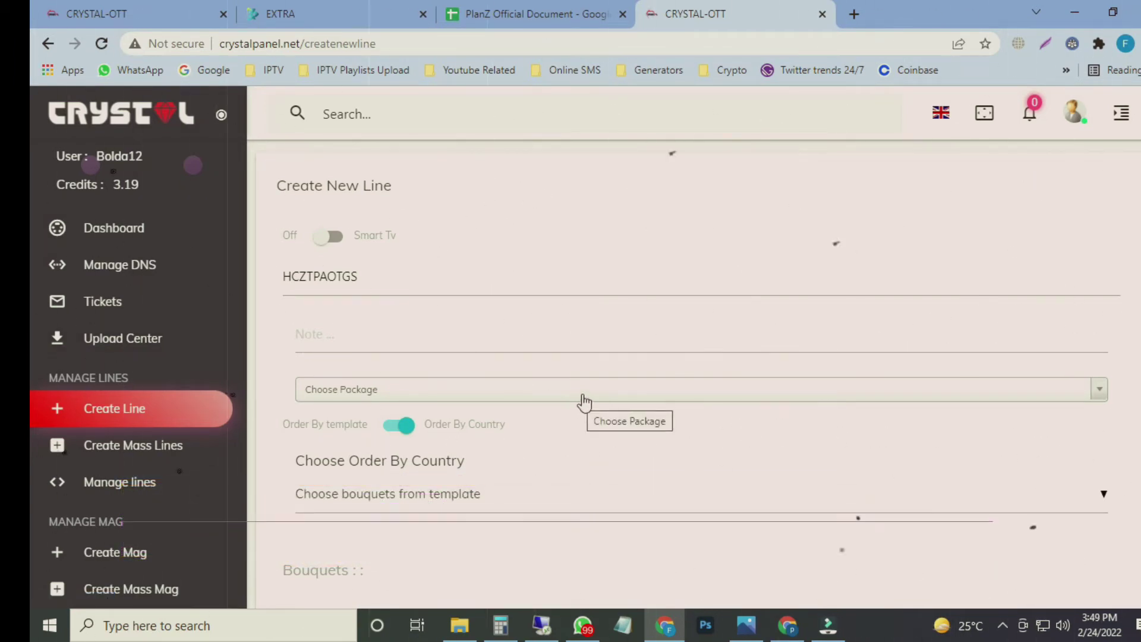
left_click(583, 395)
scroll(512, 323, "down", 2)
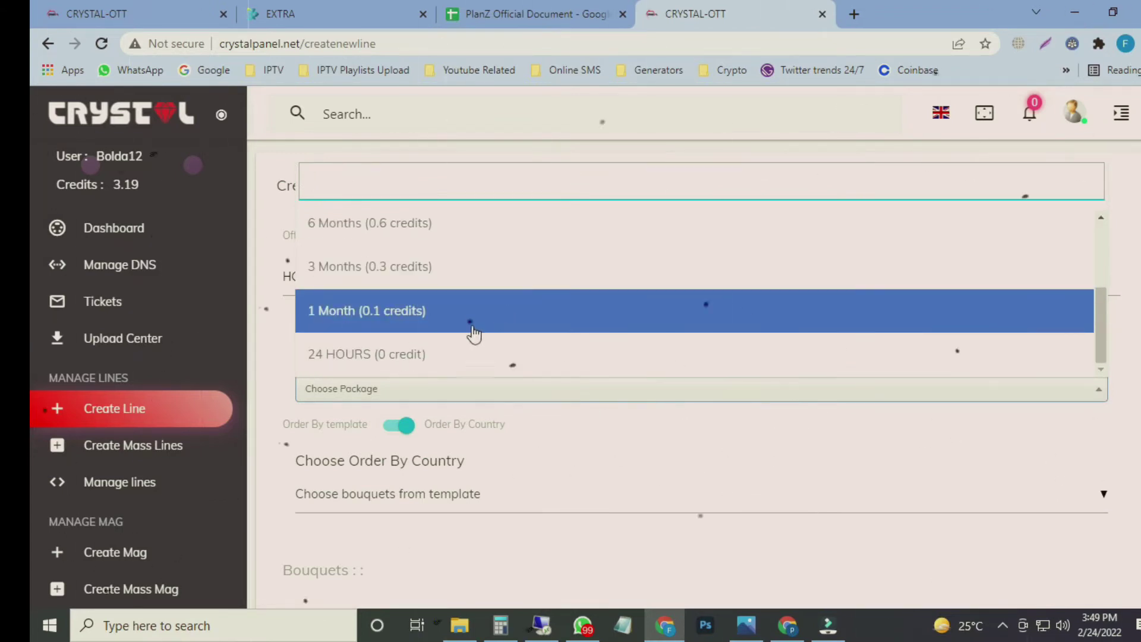
- Choose the 24 HOURS (0 credit) trial package for the new line
left_click(440, 356)
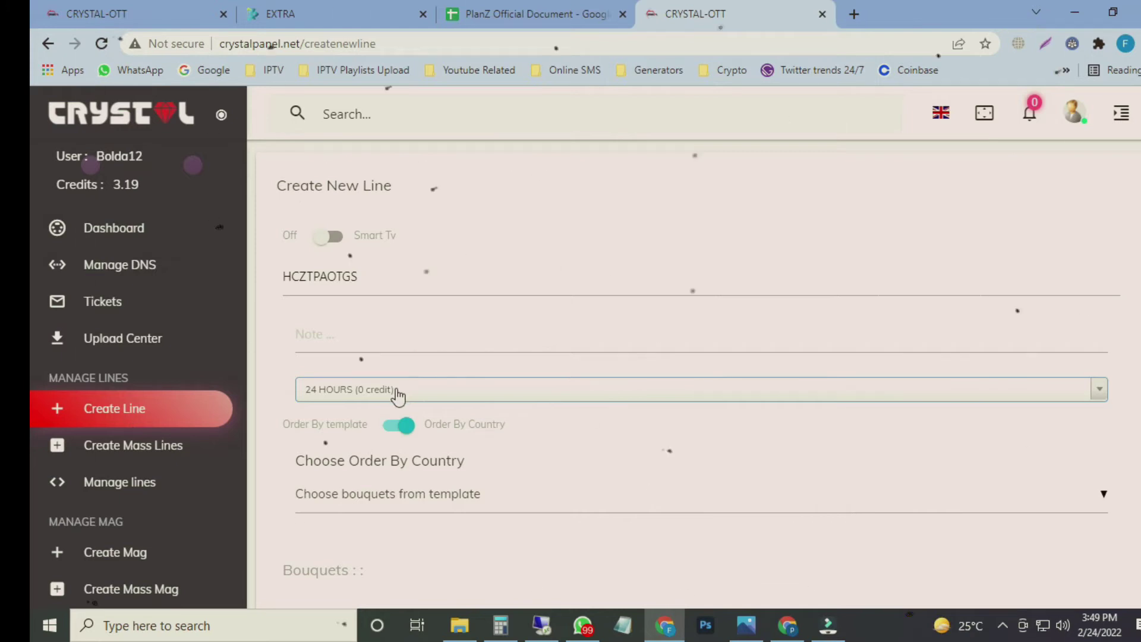
scroll(475, 392, "down", 4)
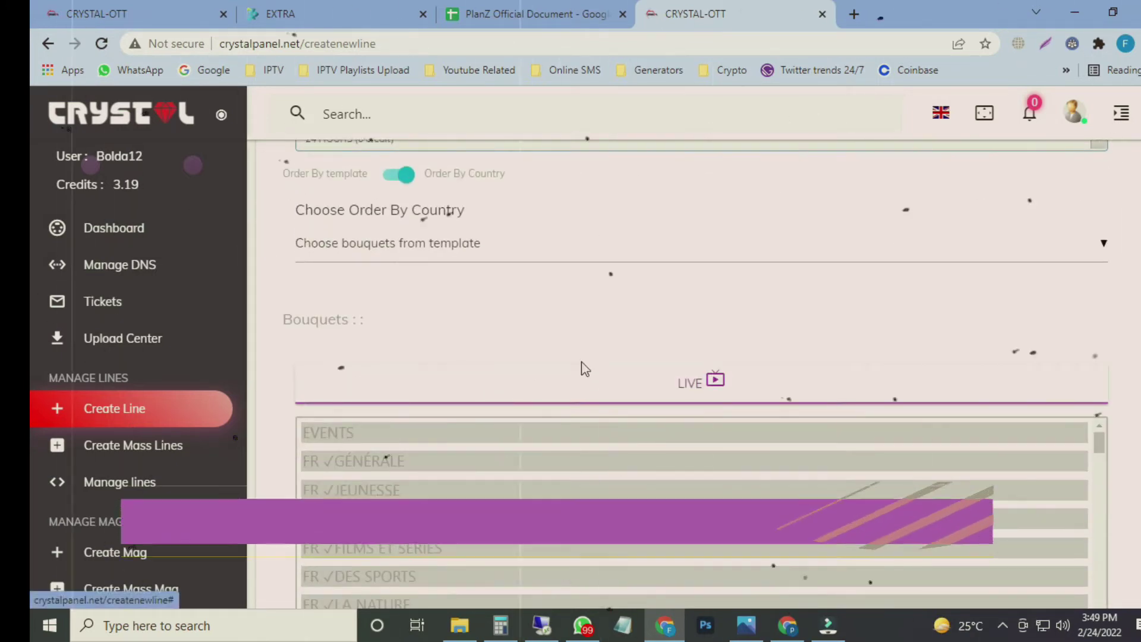
scroll(582, 364, "down", 4)
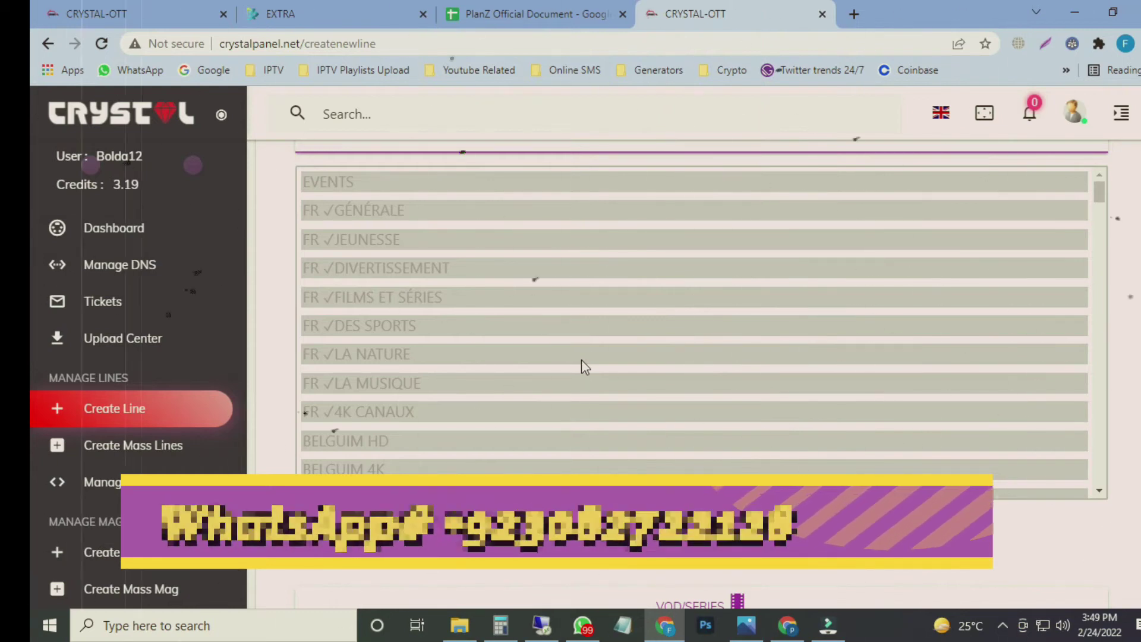
- Select all bouquets in the Live bouquets list
scroll(581, 364, "down", 3)
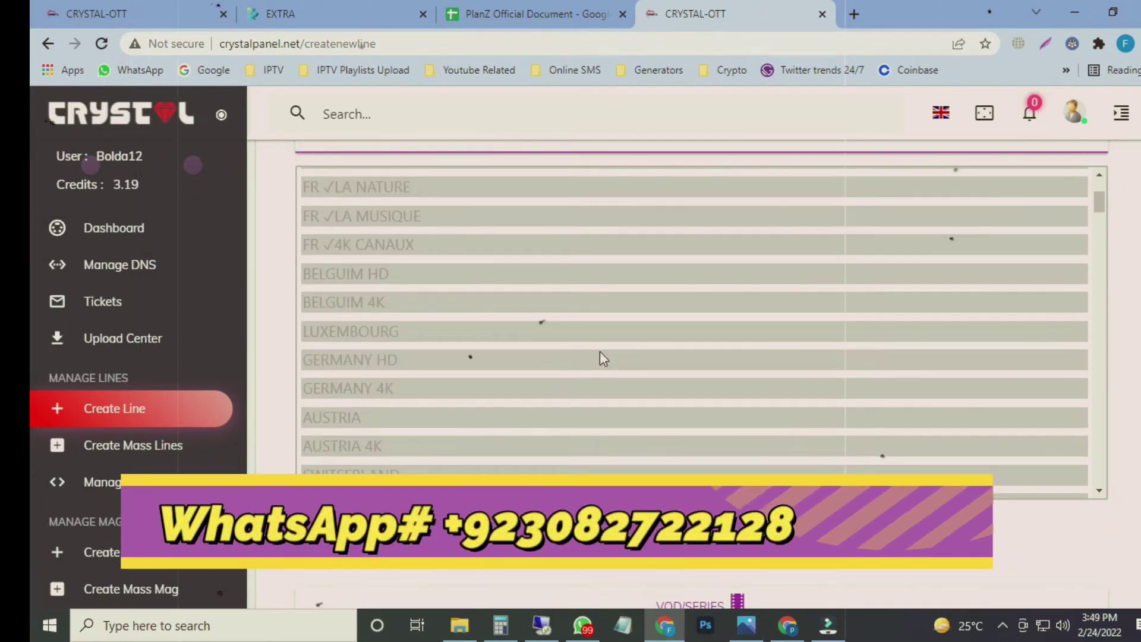
scroll(601, 357, "down", 3)
scroll(601, 356, "down", 3)
scroll(832, 354, "down", 5)
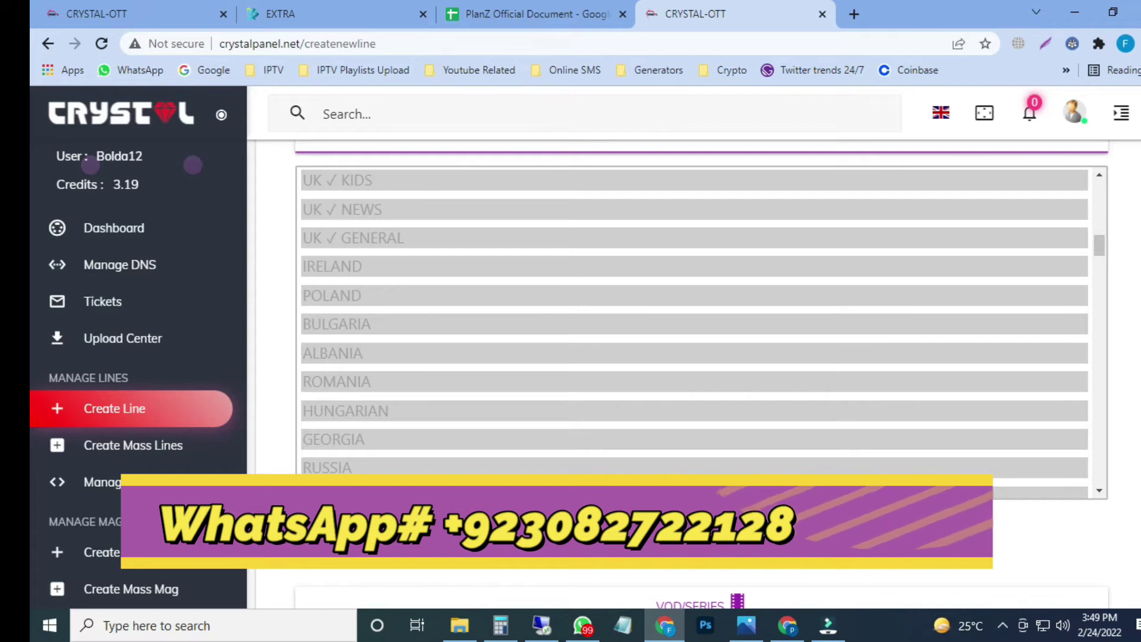
scroll(373, 433, "up", 1)
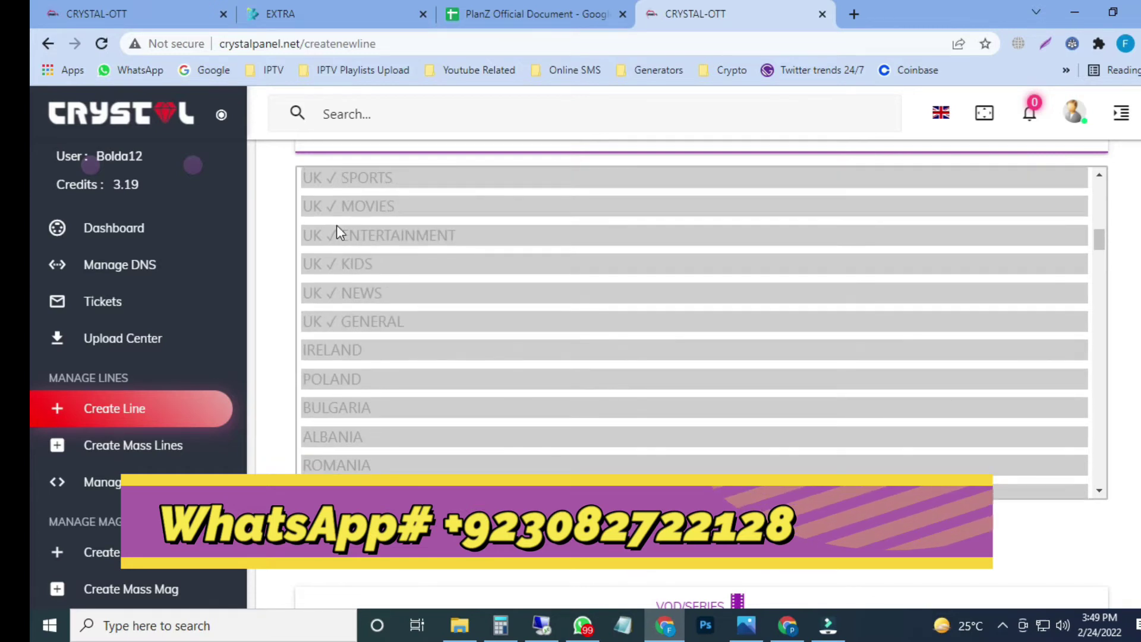
scroll(340, 225, "up", 1)
mouse_move(343, 202)
left_mouse_down()
mouse_move(351, 299)
mouse_move(341, 406)
left_mouse_up()
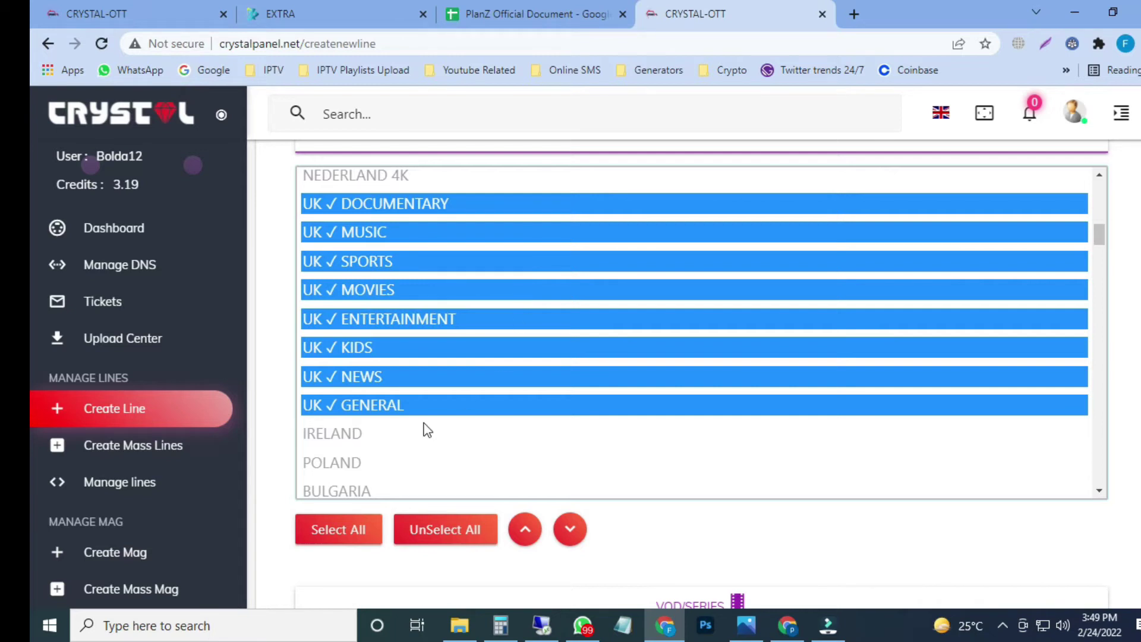
left_click(357, 541)
scroll(868, 483, "down", 5)
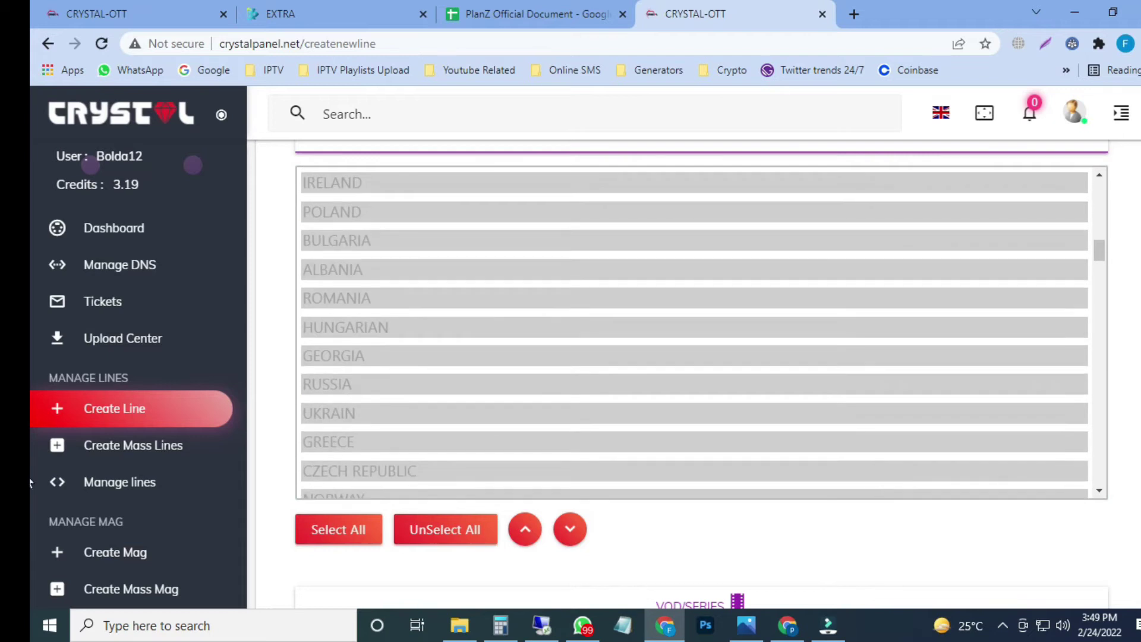
scroll(1005, 491, "down", 4)
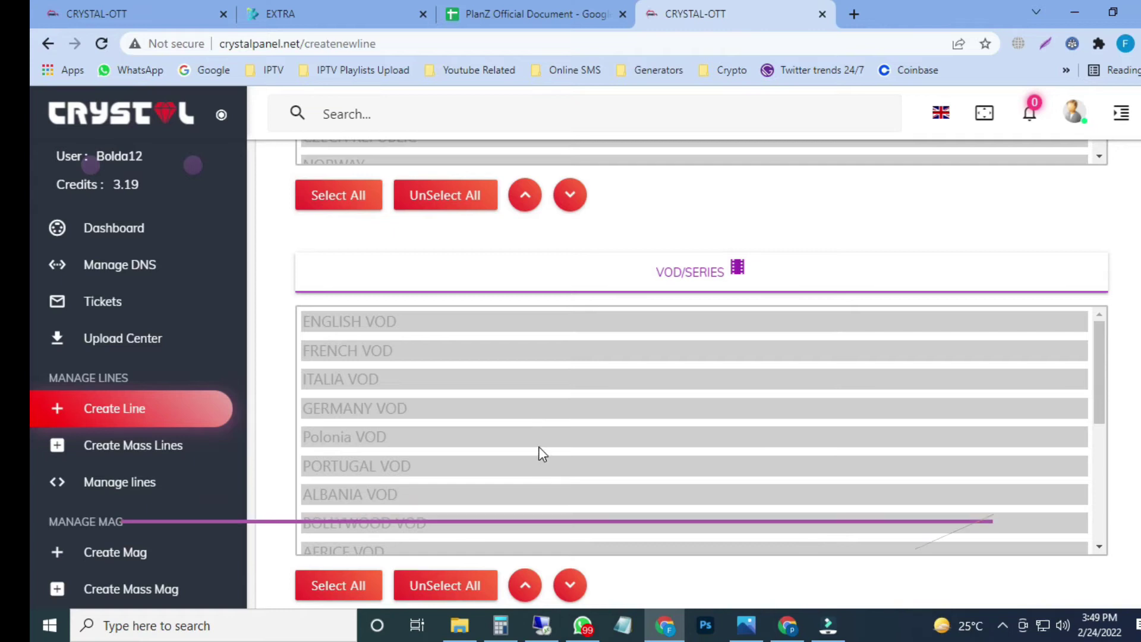
scroll(541, 447, "down", 1)
scroll(542, 446, "down", 3)
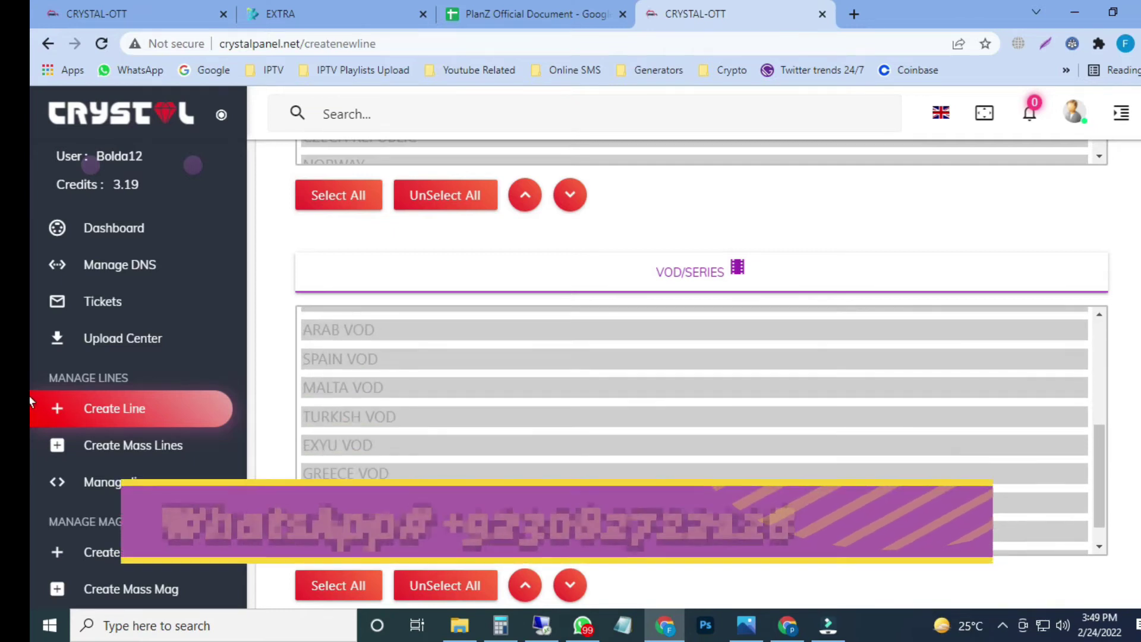
scroll(32, 453, "down", 3)
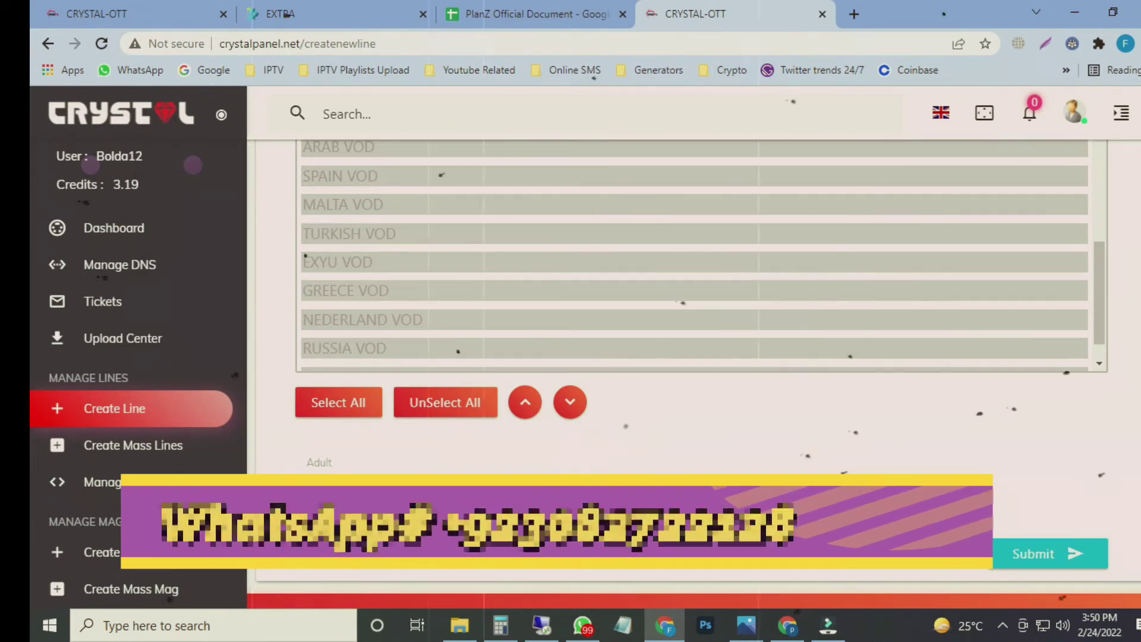
- Allow adult content and create the trial line
scroll(416, 416, "down", 1)
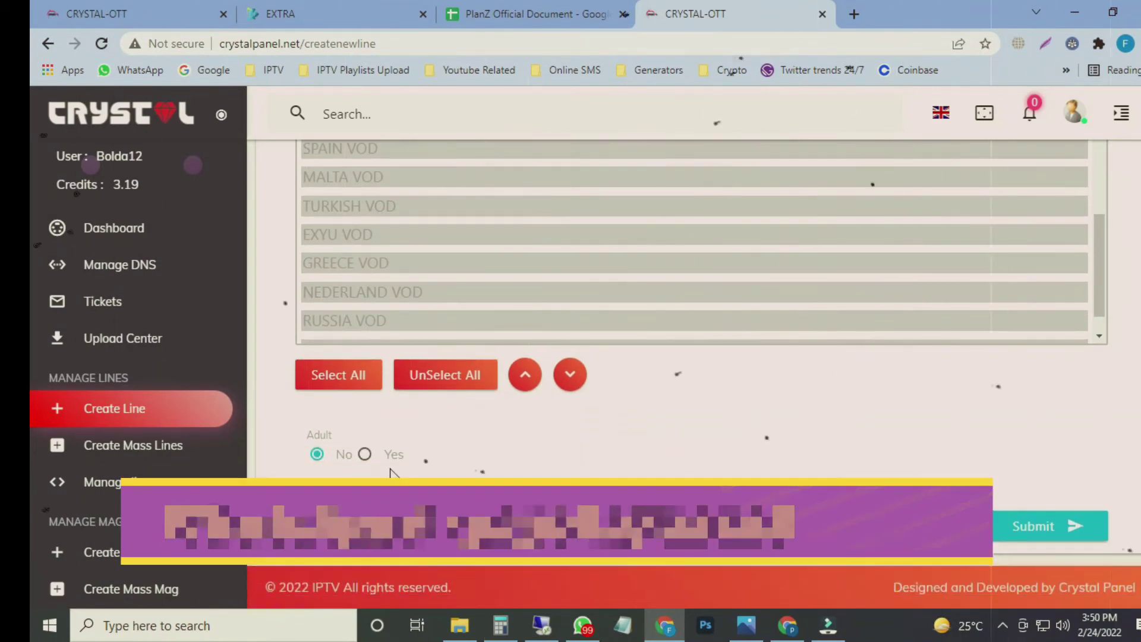
left_click(365, 454)
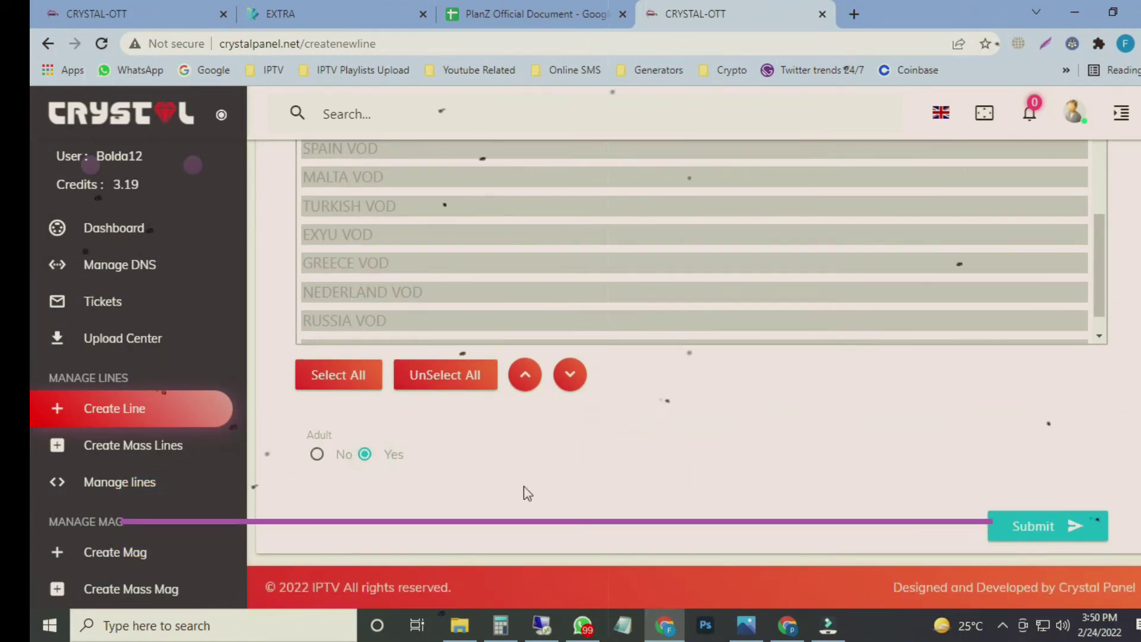
left_click(1053, 530)
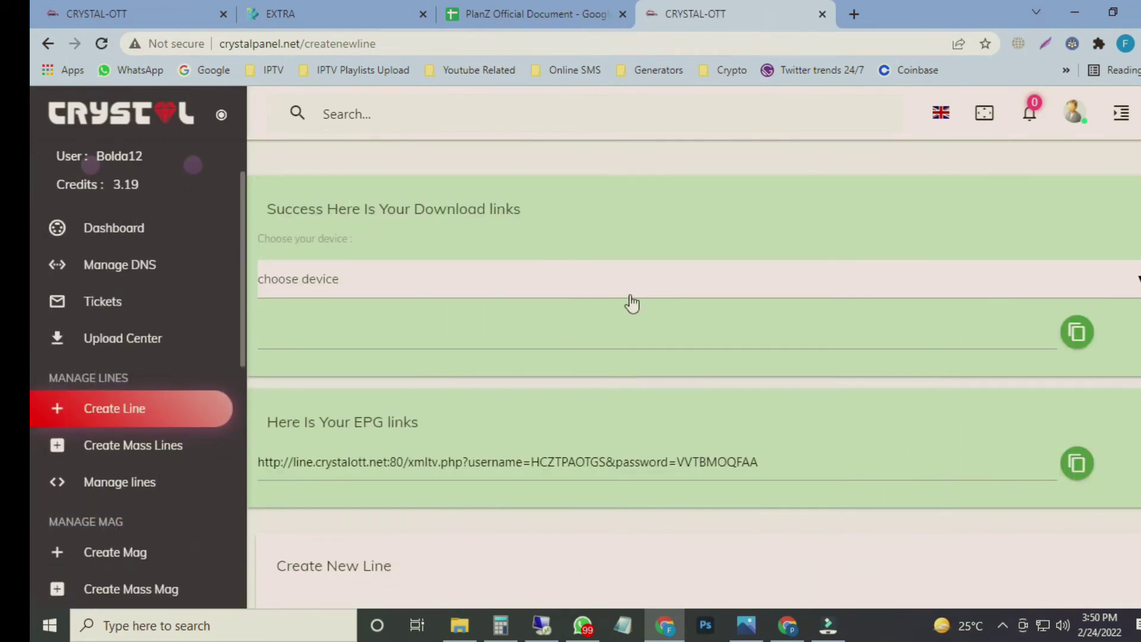
- Show the line's plain m3u link, then open the IPTV Playlists Upload bookmarks in a new tab
left_click(630, 296)
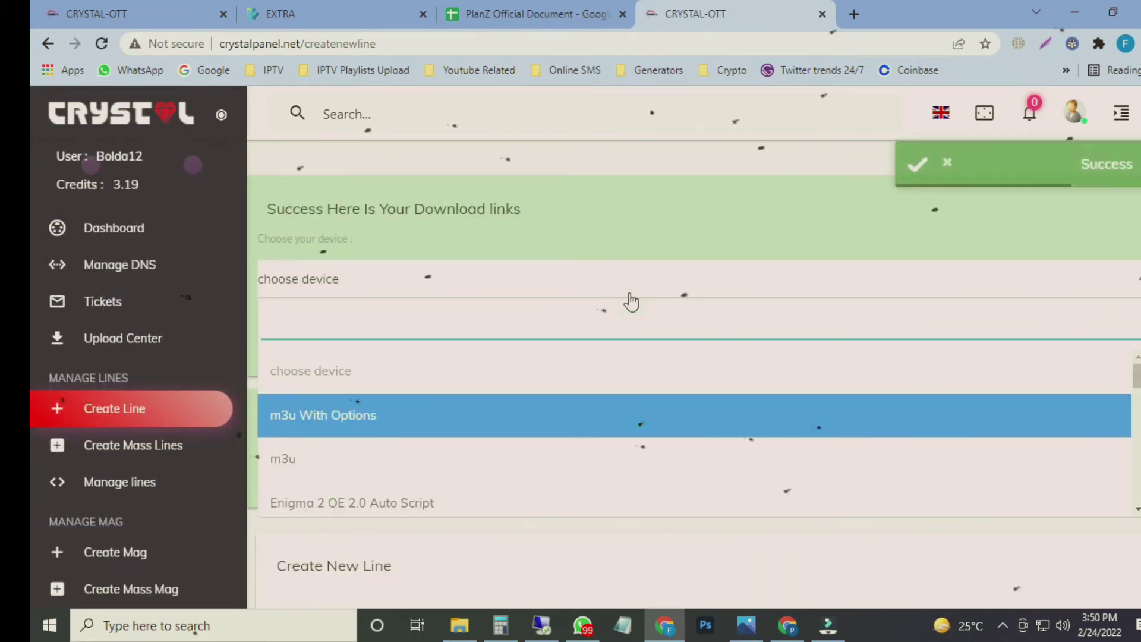
left_click(316, 460)
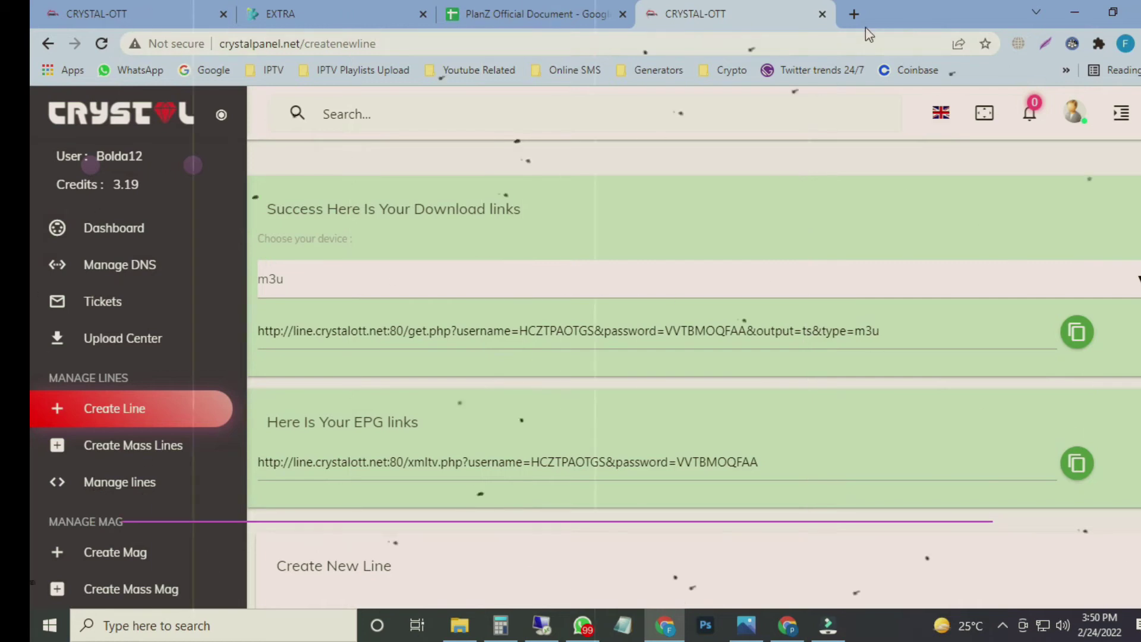
left_click(854, 14)
left_click(326, 69)
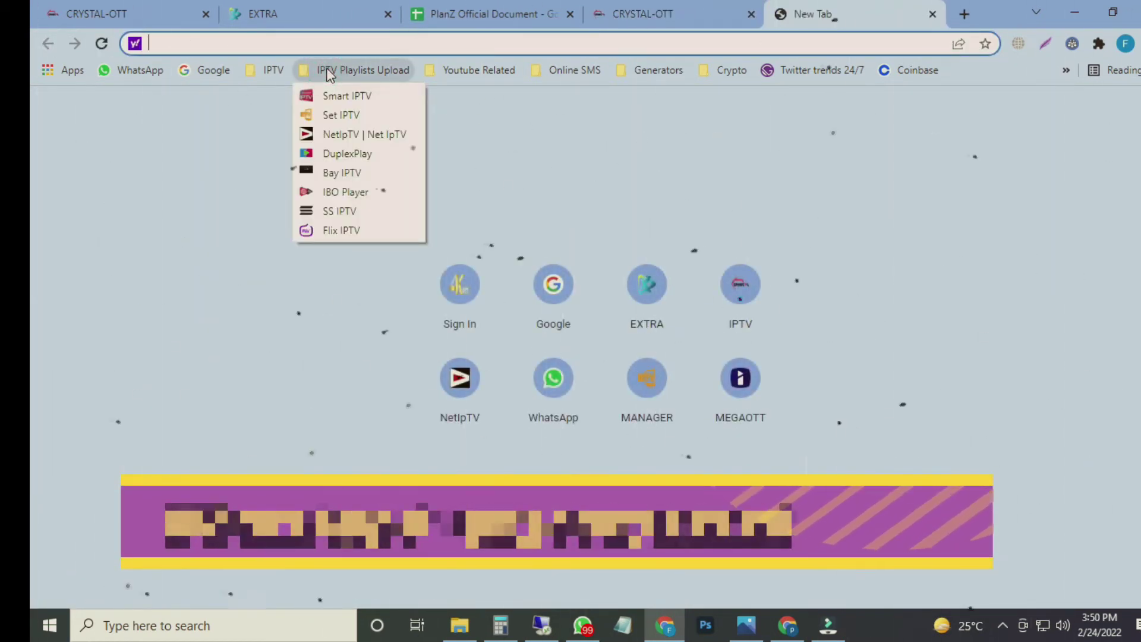
- Go to netiptv.eu via the NetIpTV bookmark and bring up its UPLOAD page forms
left_click(336, 137)
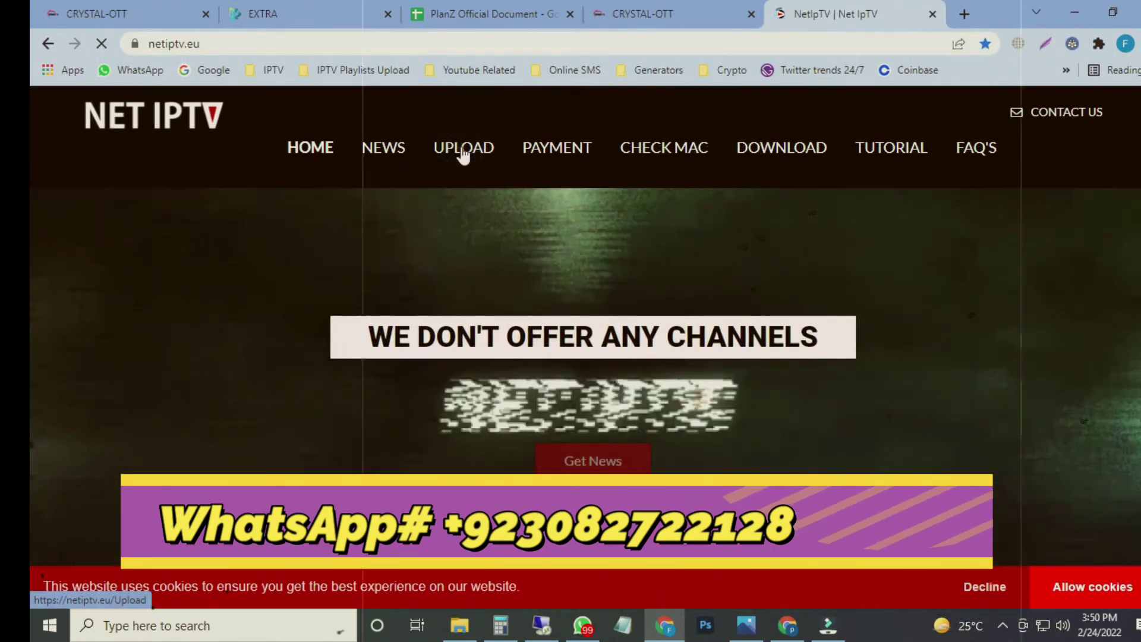
left_click(463, 152)
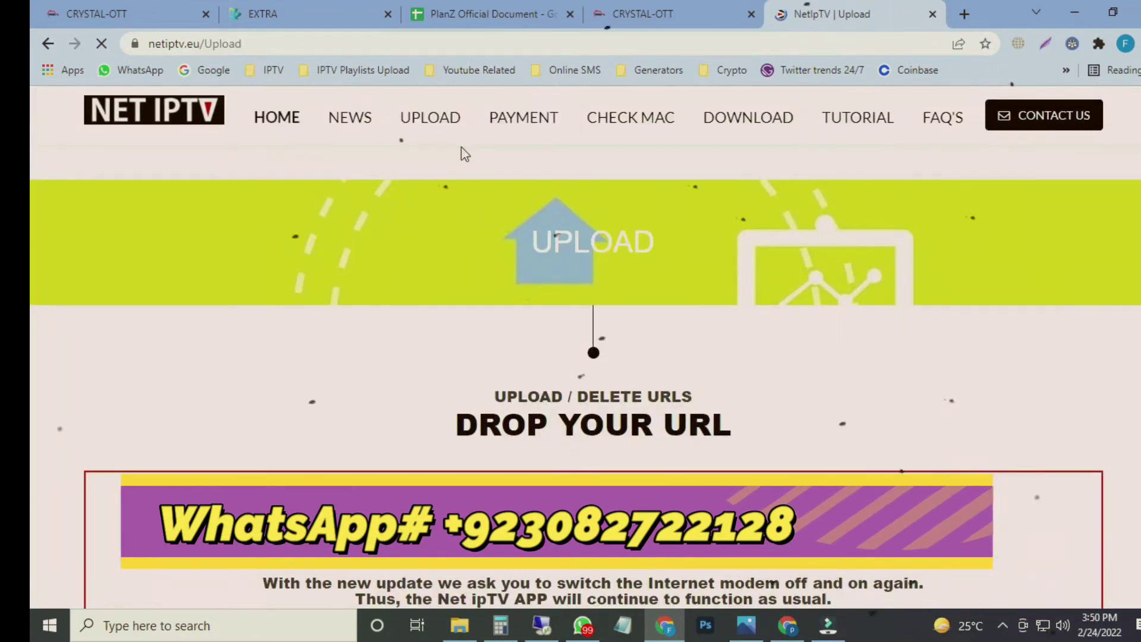
scroll(639, 381, "down", 10)
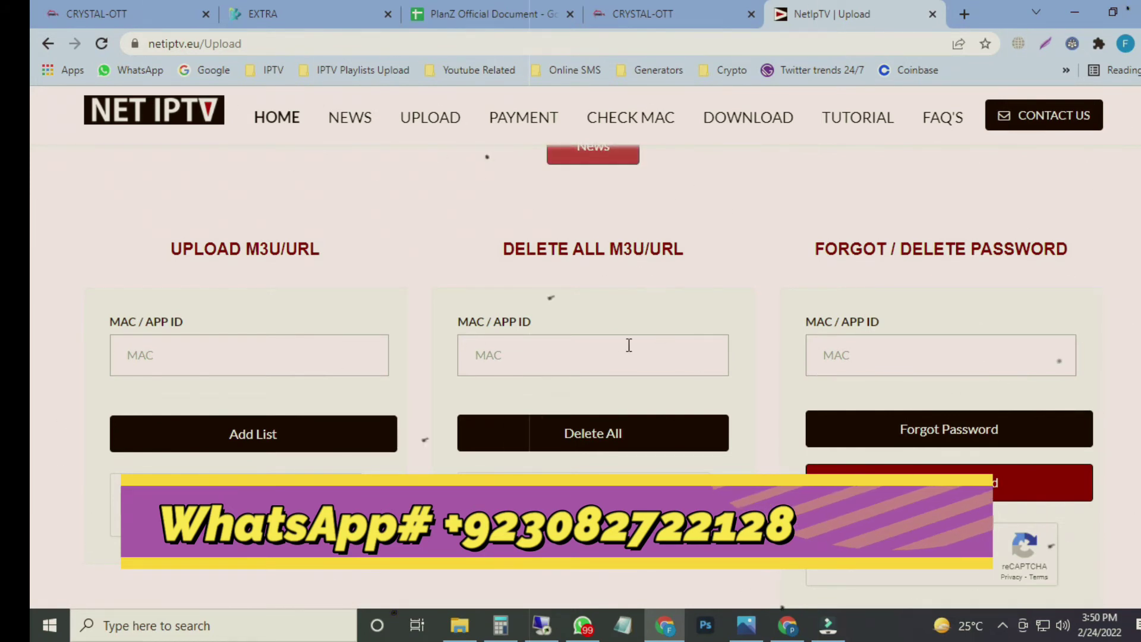
- Enter the TV's MAC address in the Delete All M3U/URL field, checking it against the photo
left_click(612, 355)
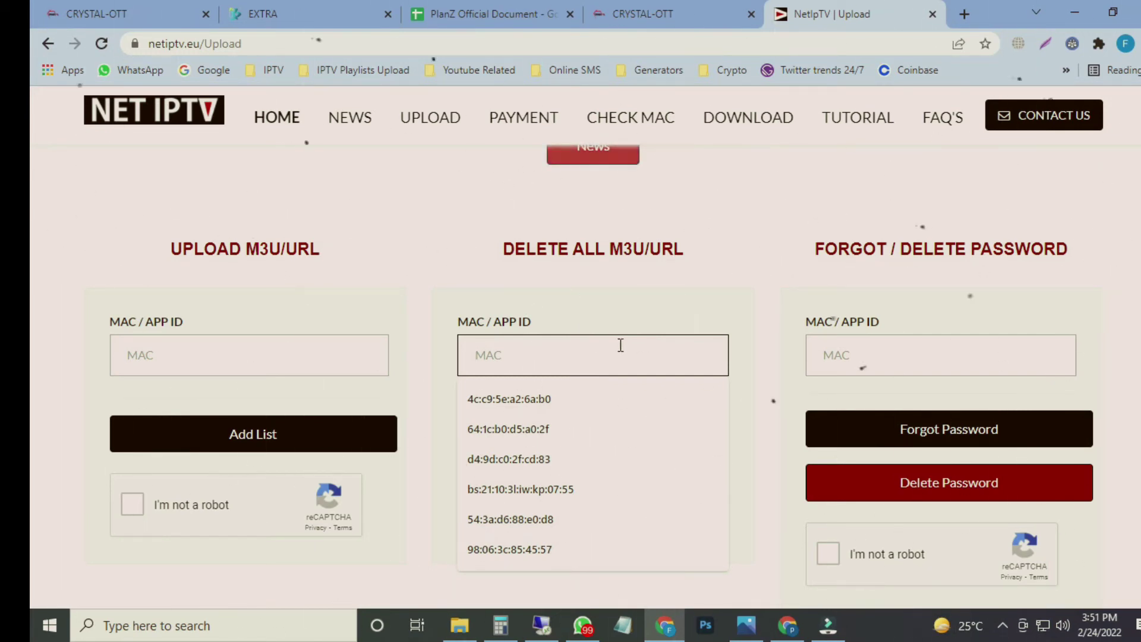
left_click(745, 630)
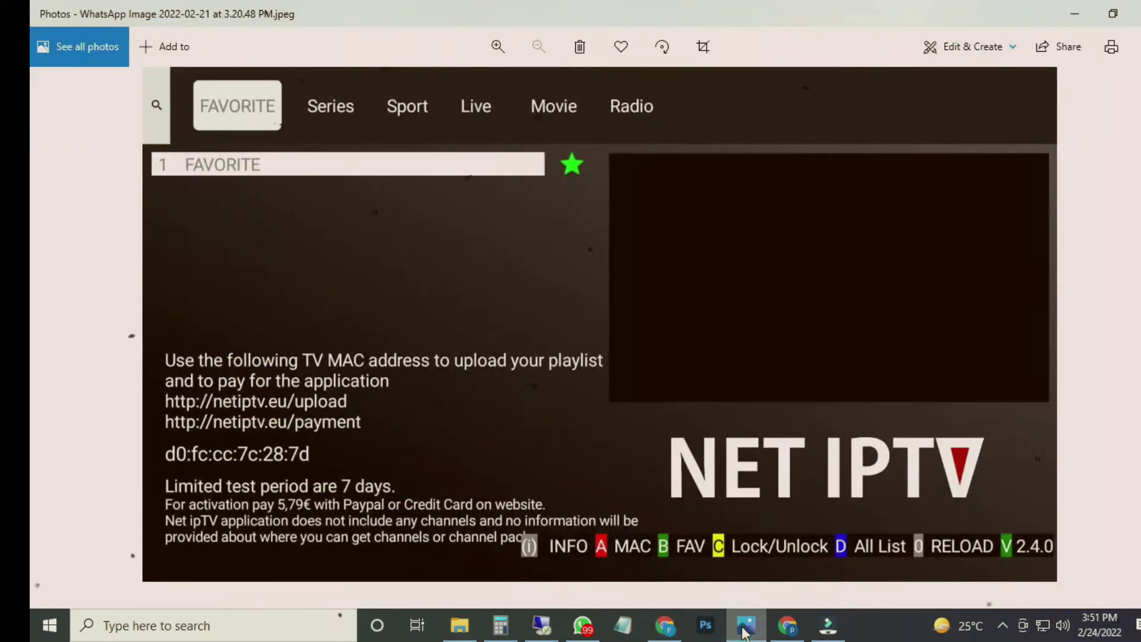
left_click(745, 630)
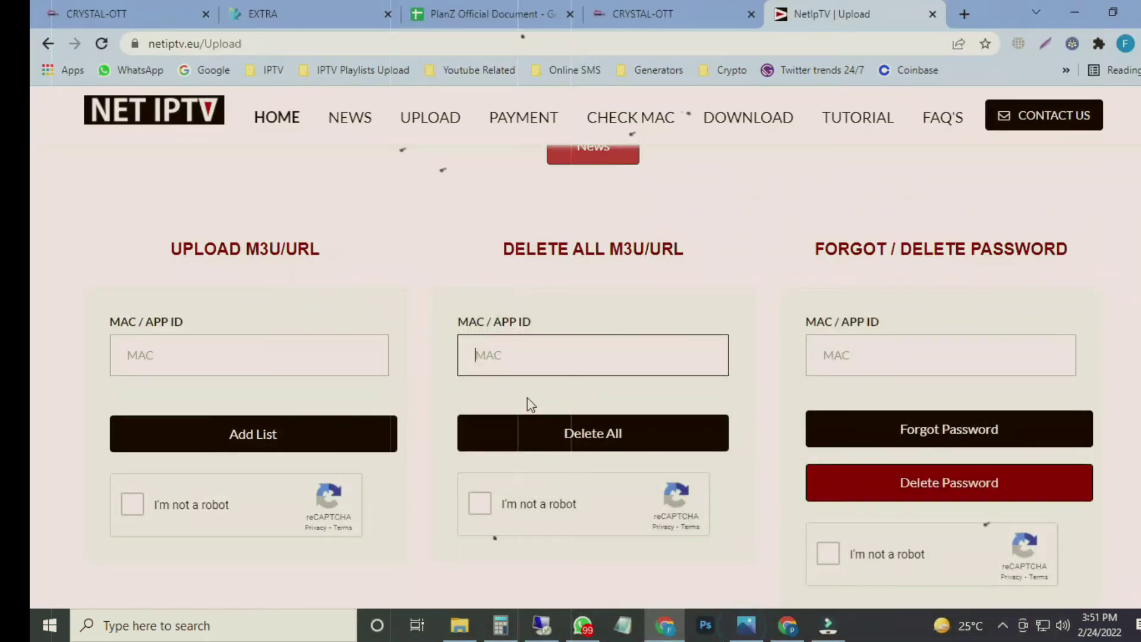
left_click(509, 353)
type("d0:fc:cc:7c:28:7d")
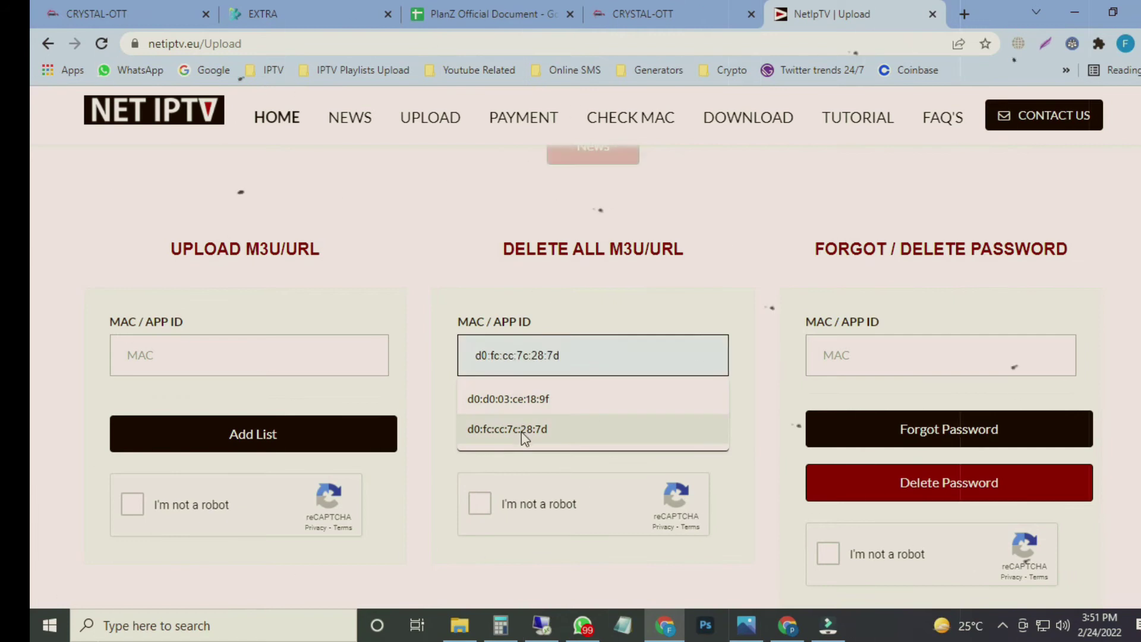
left_click(521, 429)
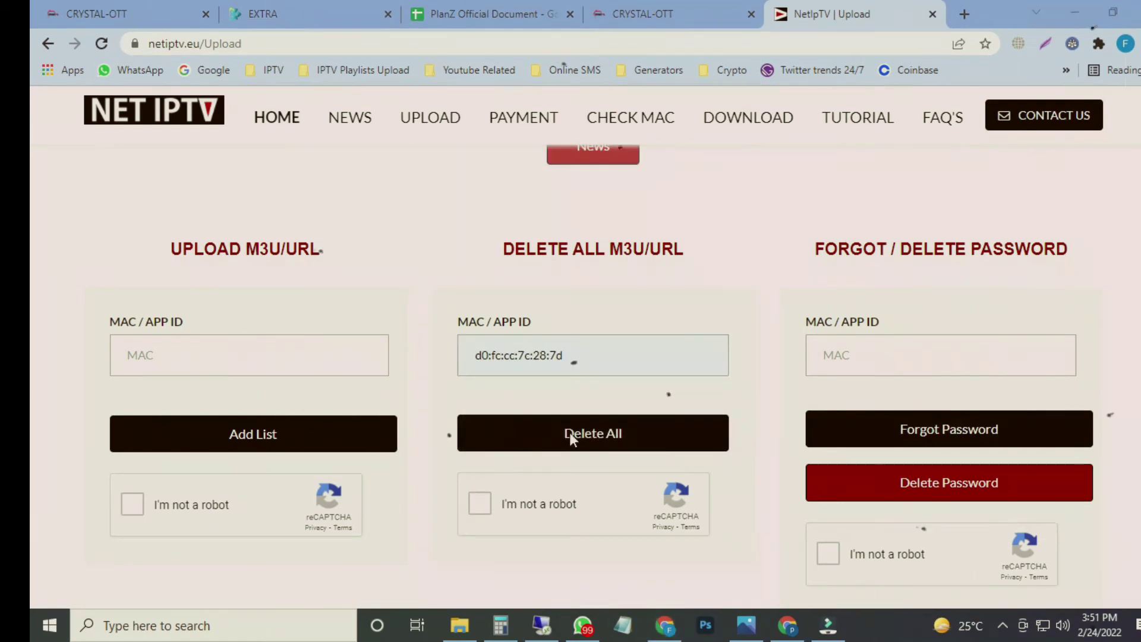
key("alt+Tab")
key("alt+Tab")
left_click_drag(583, 355, 458, 357)
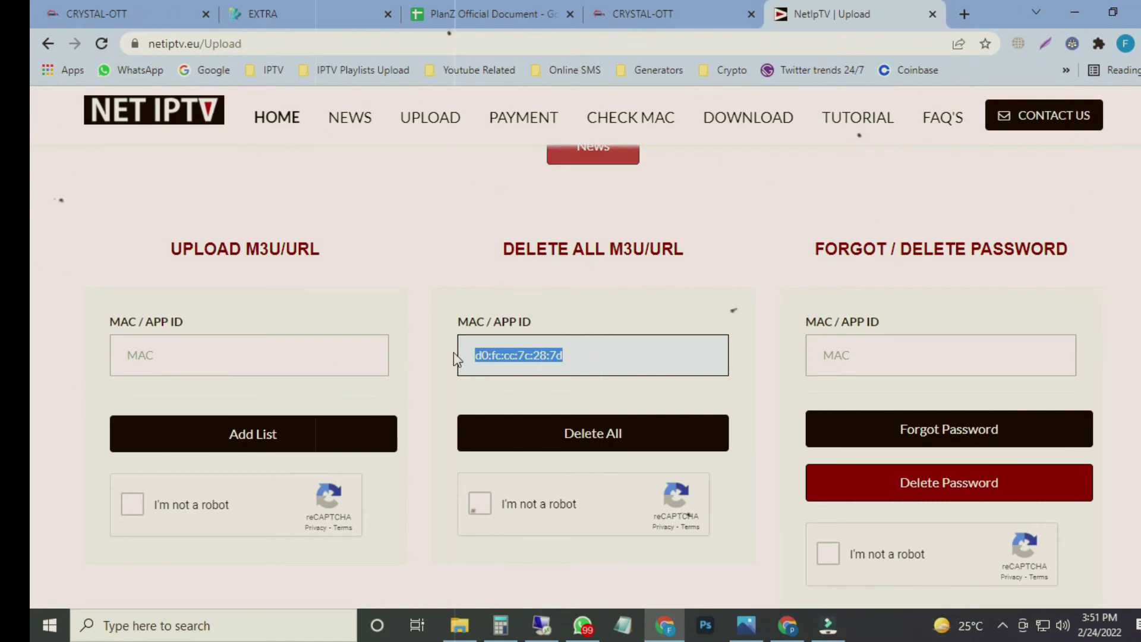
- Pass the reCAPTCHA and confirm Delete All for that MAC address
left_click(480, 503)
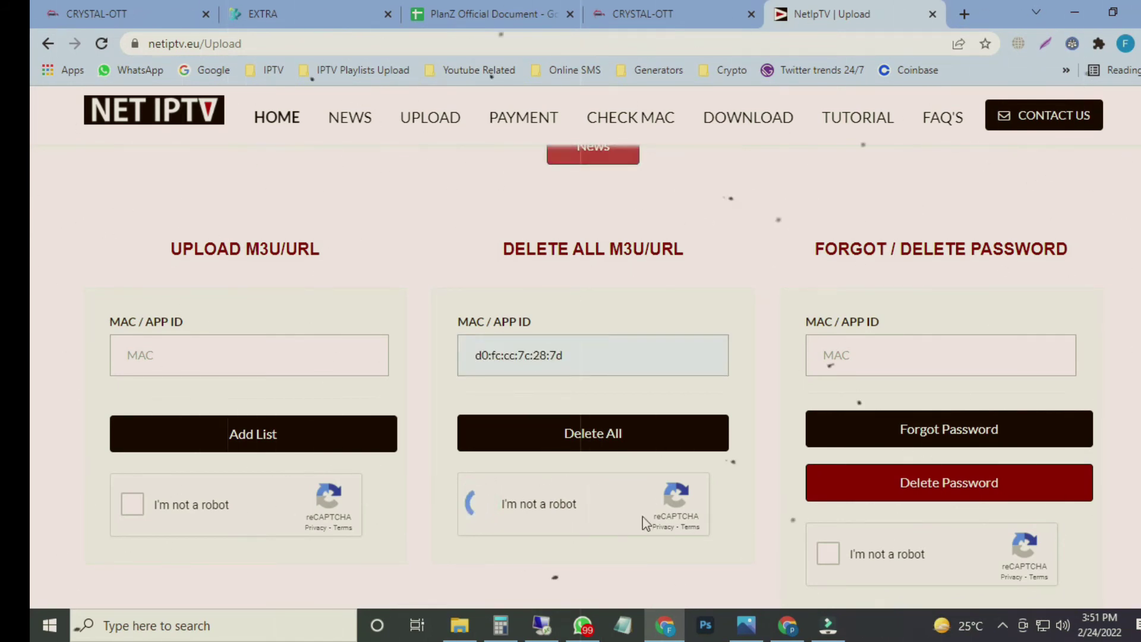
left_click(579, 441)
left_click(677, 297)
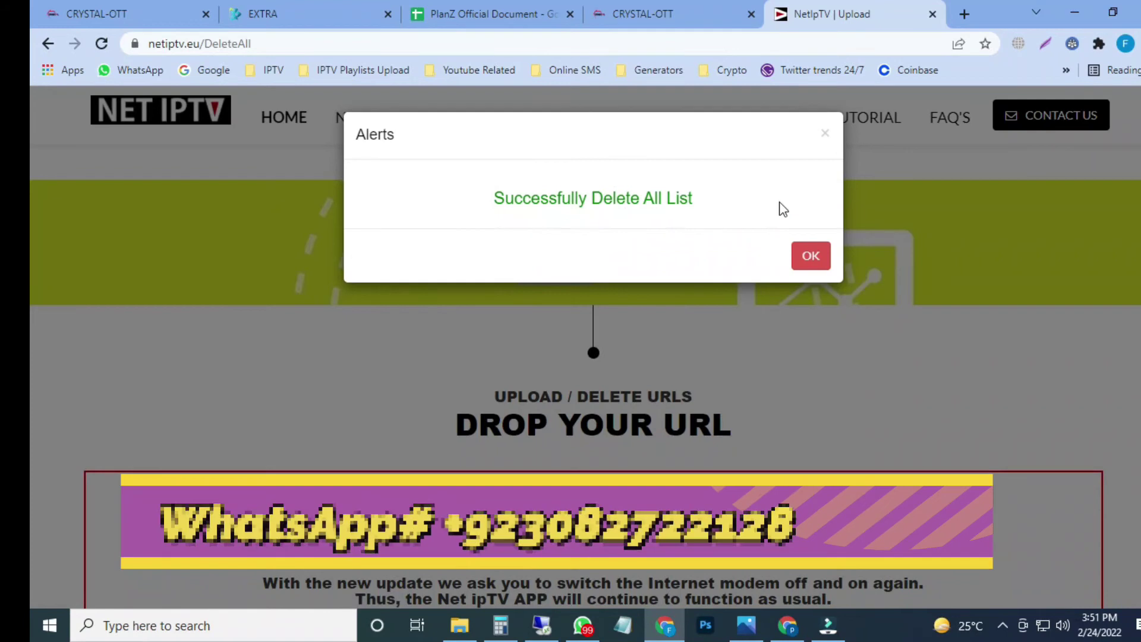
- Dismiss the delete alert and load the List 1–4 slots via Add List, declining a password
left_click(824, 141)
scroll(369, 397, "down", 10)
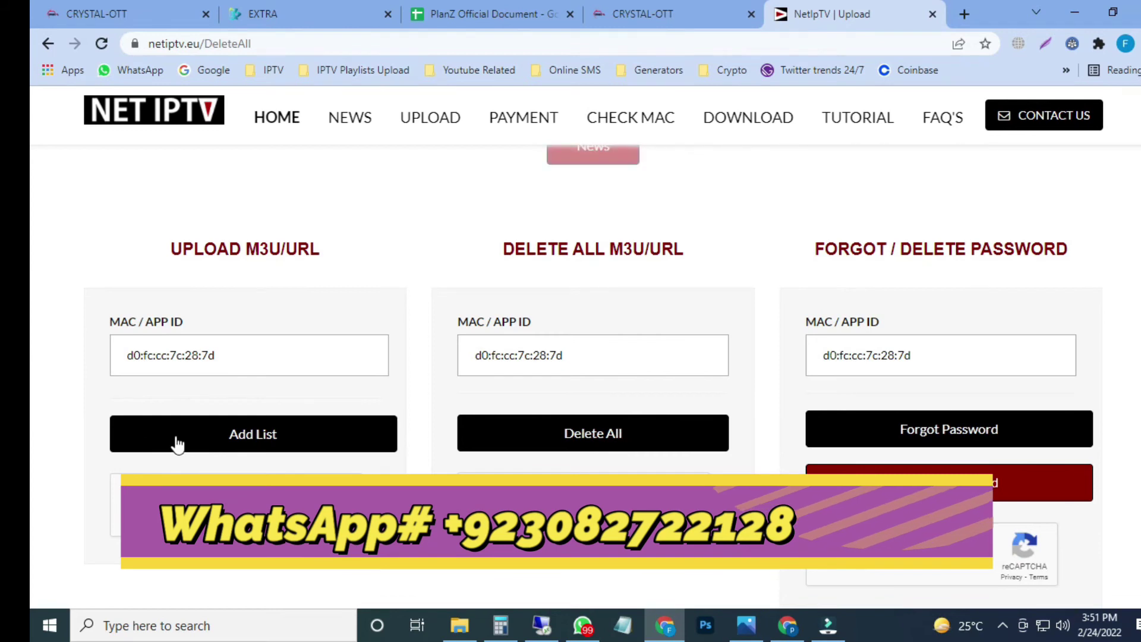
left_click(177, 442)
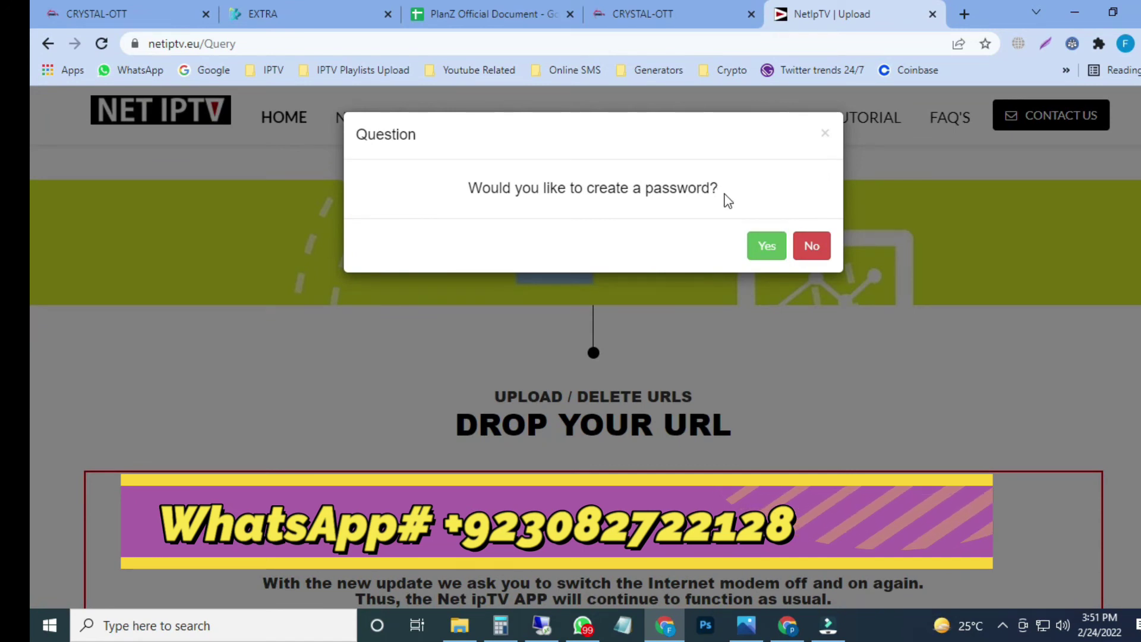
left_click(811, 246)
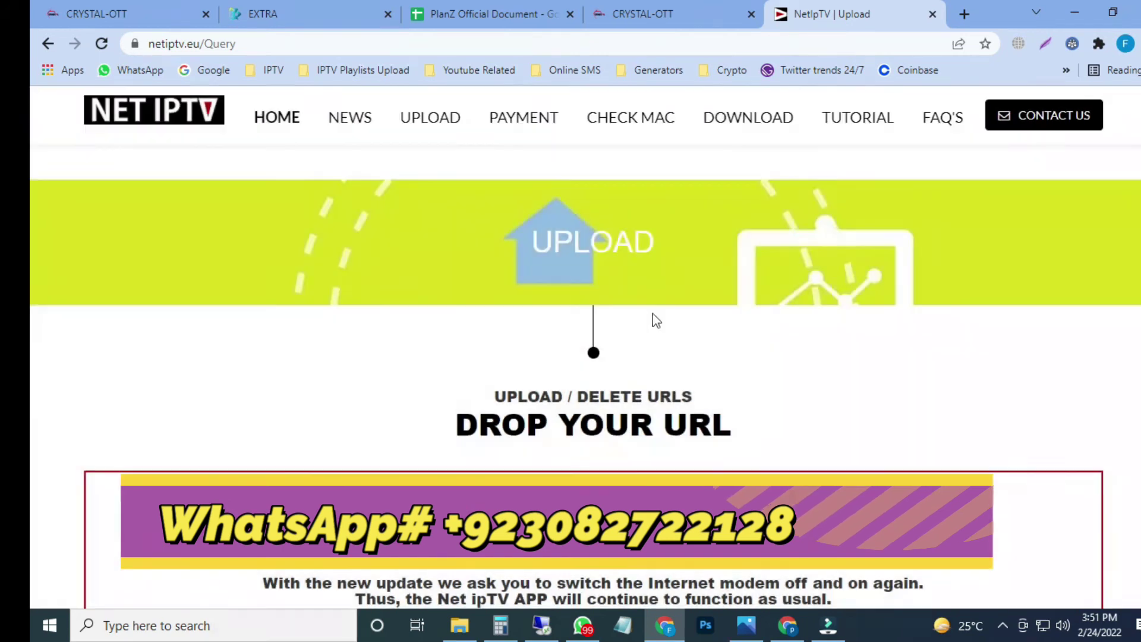
- Switch back to the CRYSTAL-OTT tab showing the trial m3u link
scroll(629, 364, "down", 3)
scroll(630, 364, "down", 6)
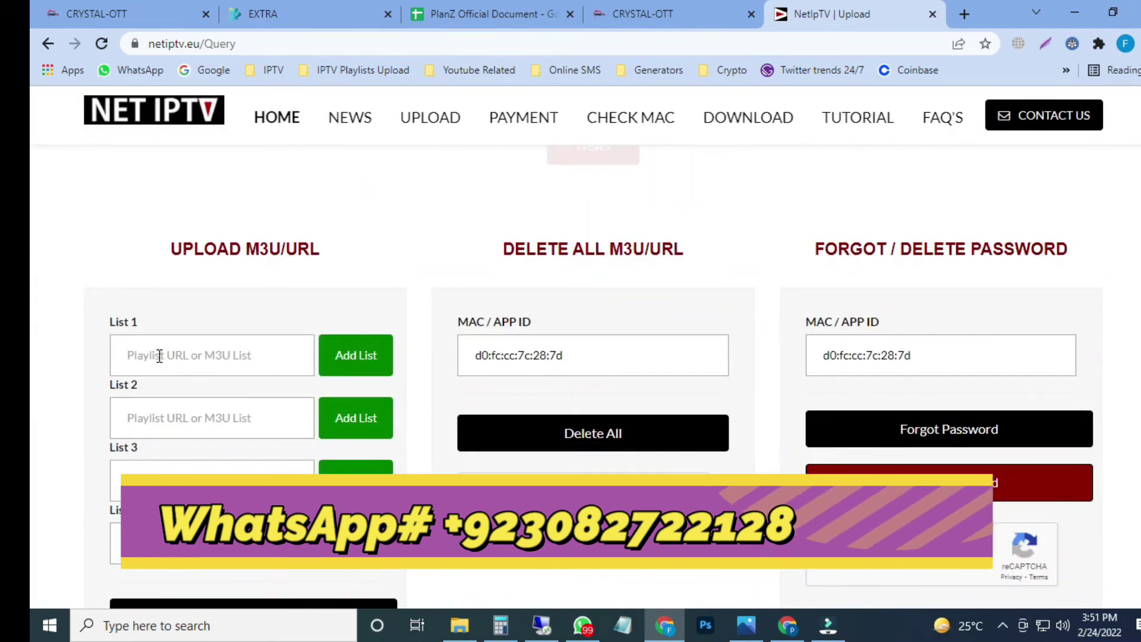
left_click(600, 13)
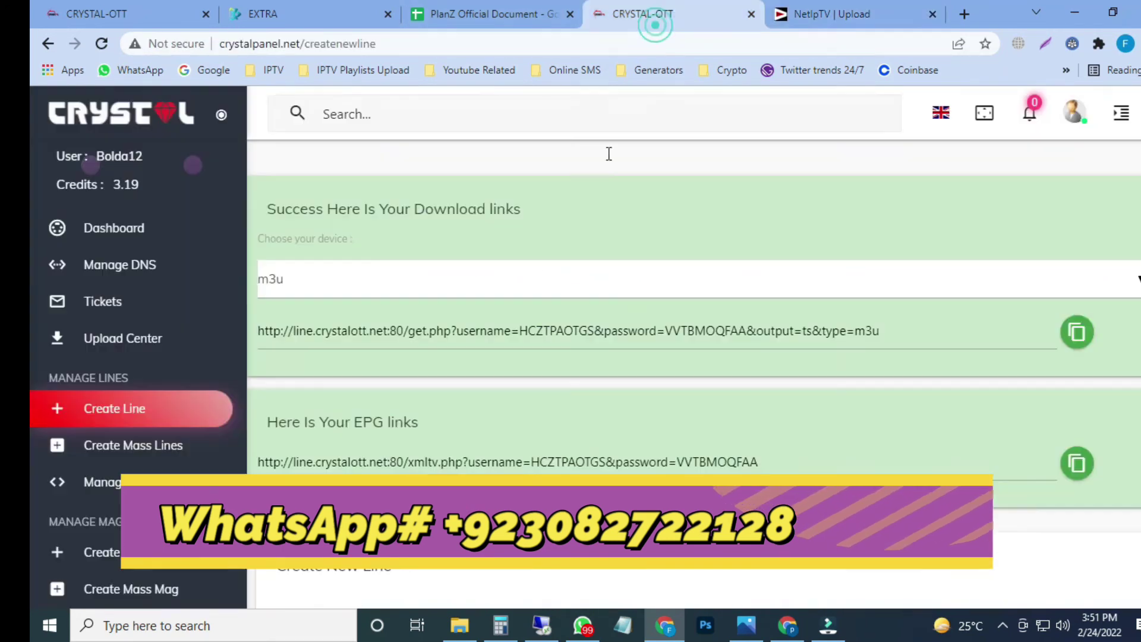
- Paste the copied trial m3u link into List 1 and save it with Add ALL List
left_click(1077, 340)
left_click(831, 14)
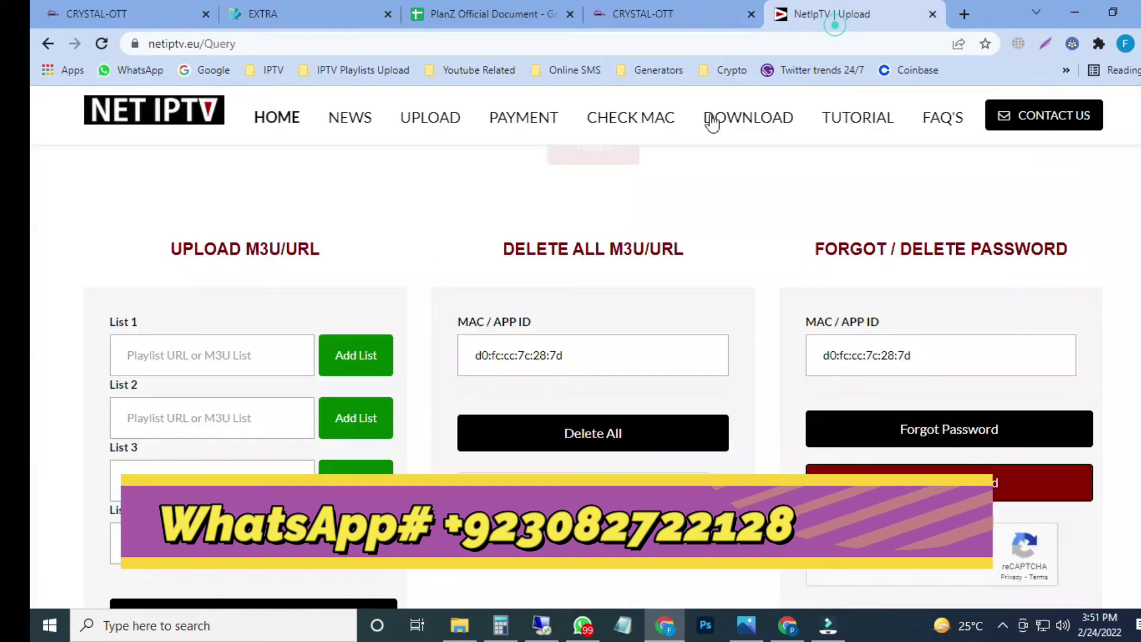
left_click(236, 356)
key("ctrl+v")
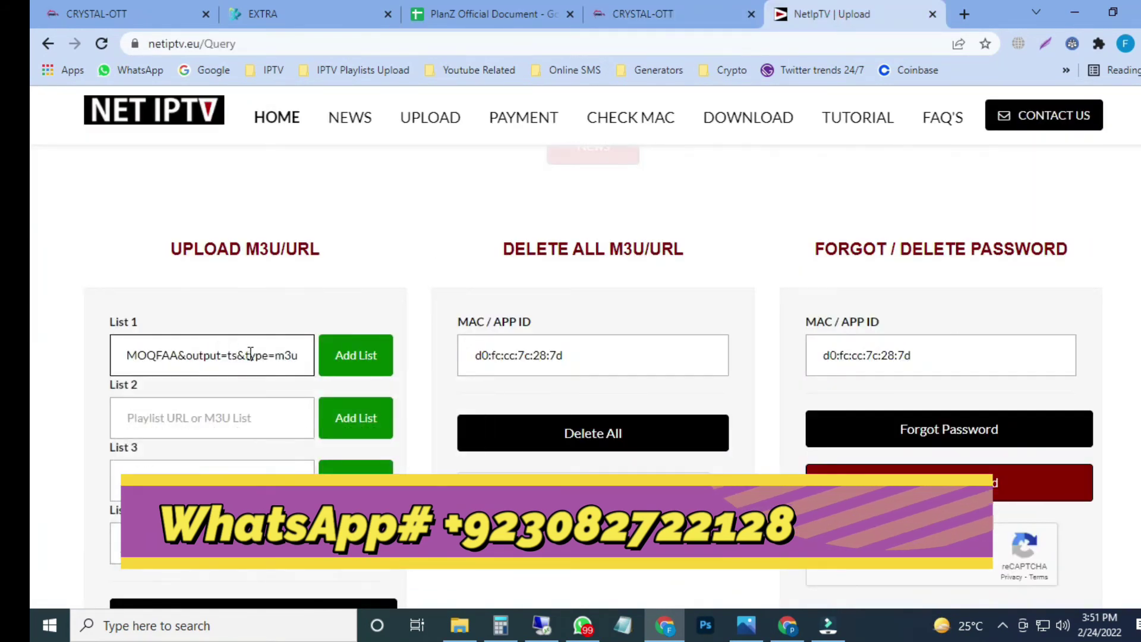
scroll(236, 355, "down", 3)
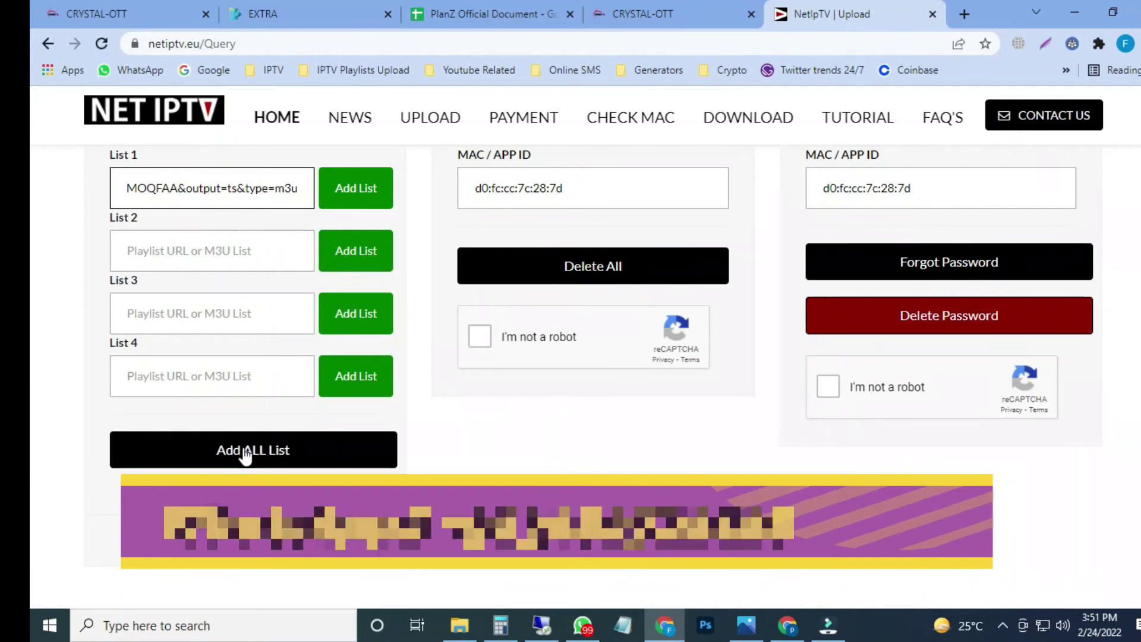
left_click(245, 455)
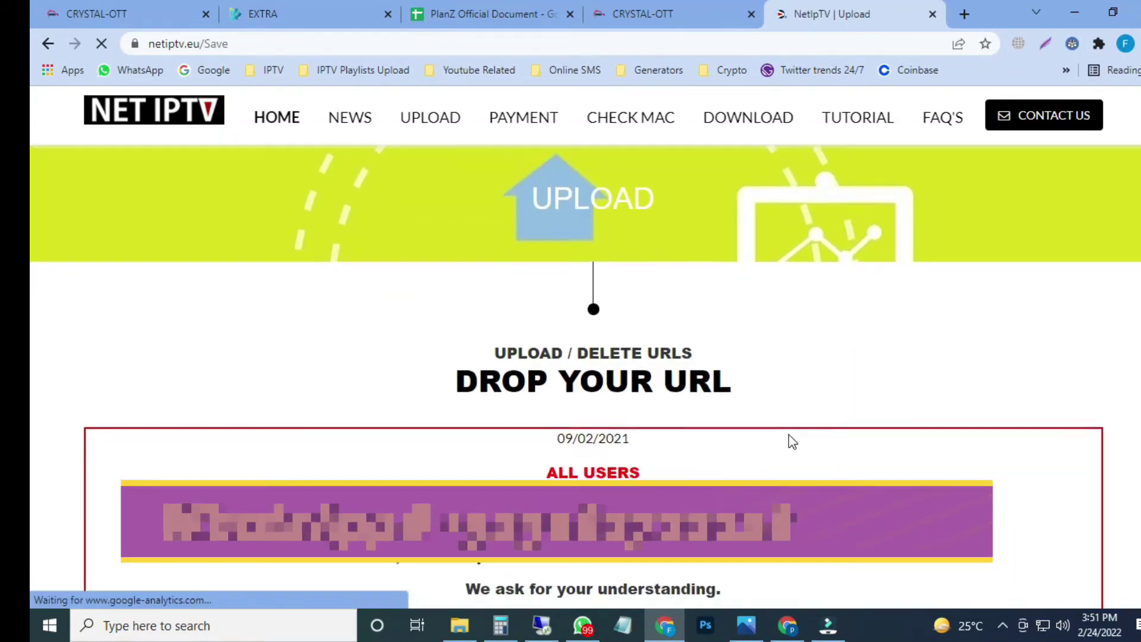
scroll(789, 438, "down", 2)
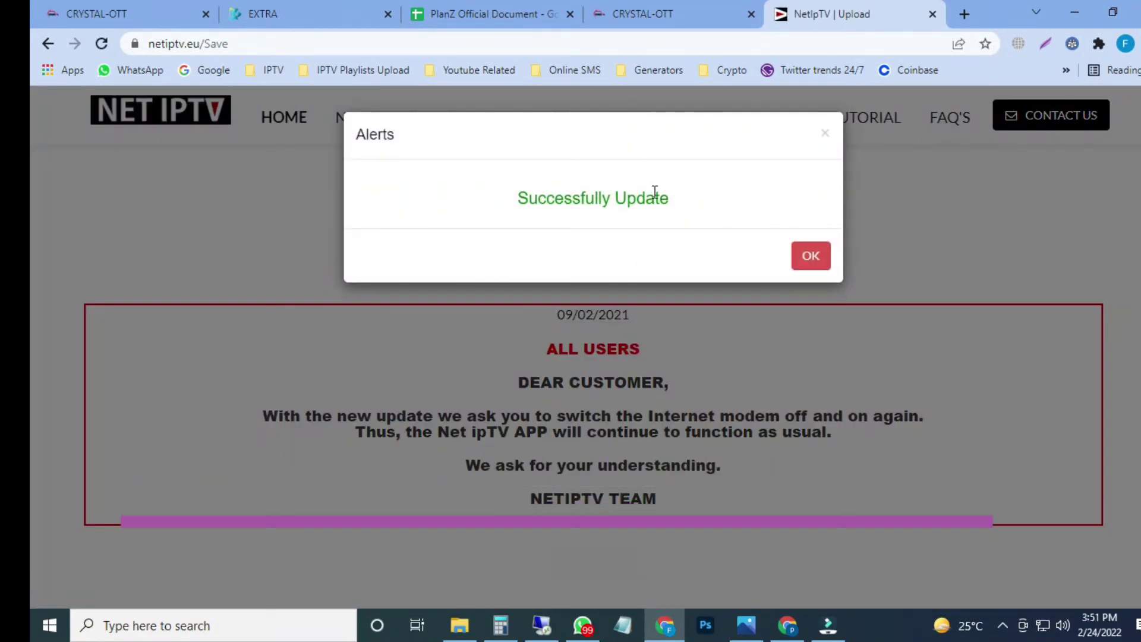
left_click_drag(688, 204, 489, 212)
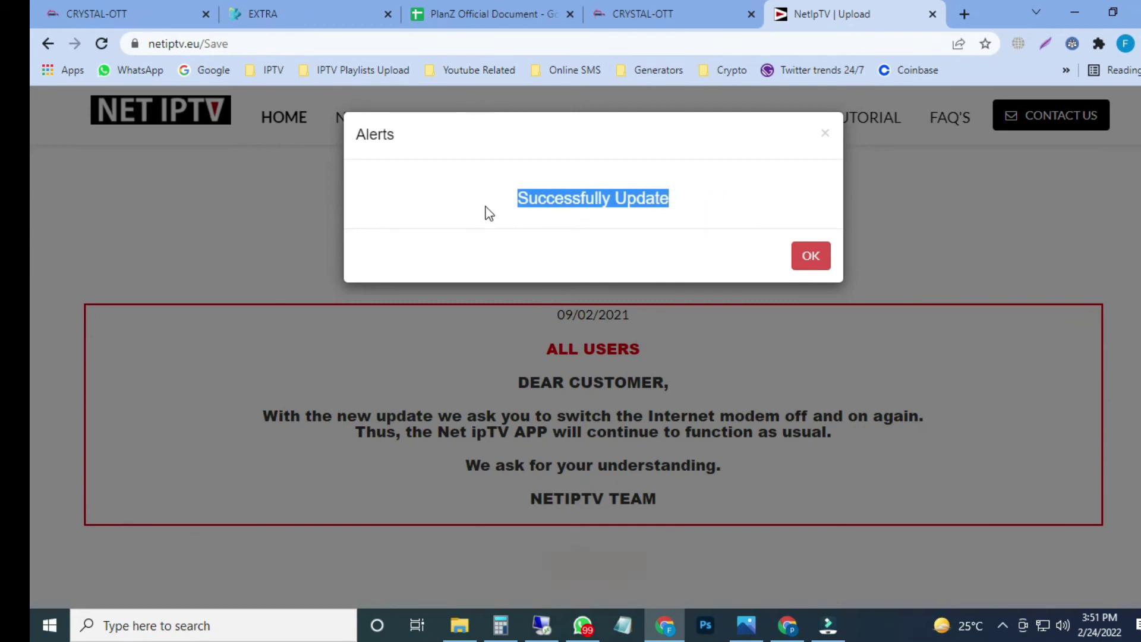